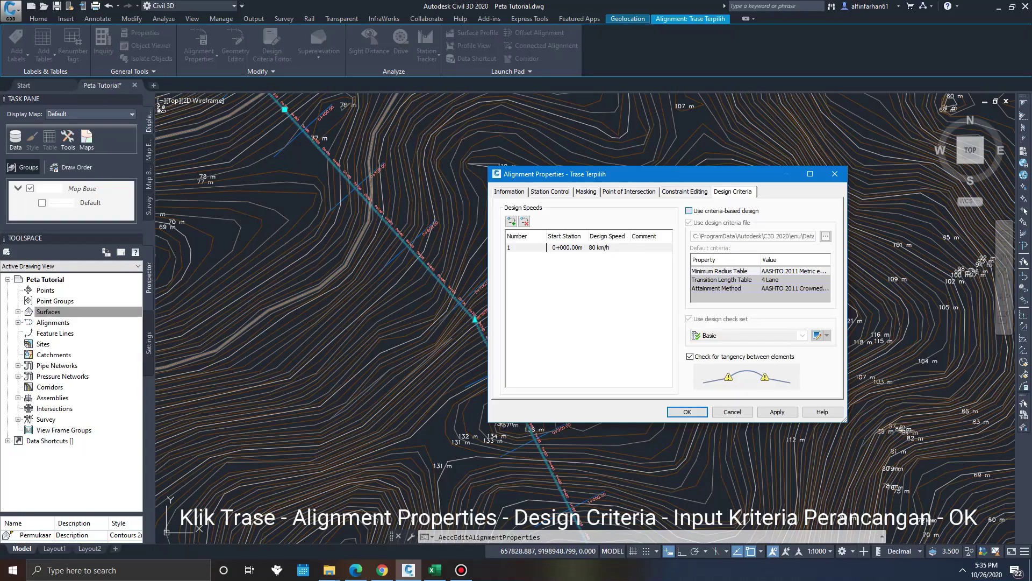
Enable criteria-based design for the Trase Terpilih alignment and set the minimum radius table to AASHTO 2011 Metric eMax 8%.
left_click(690, 211)
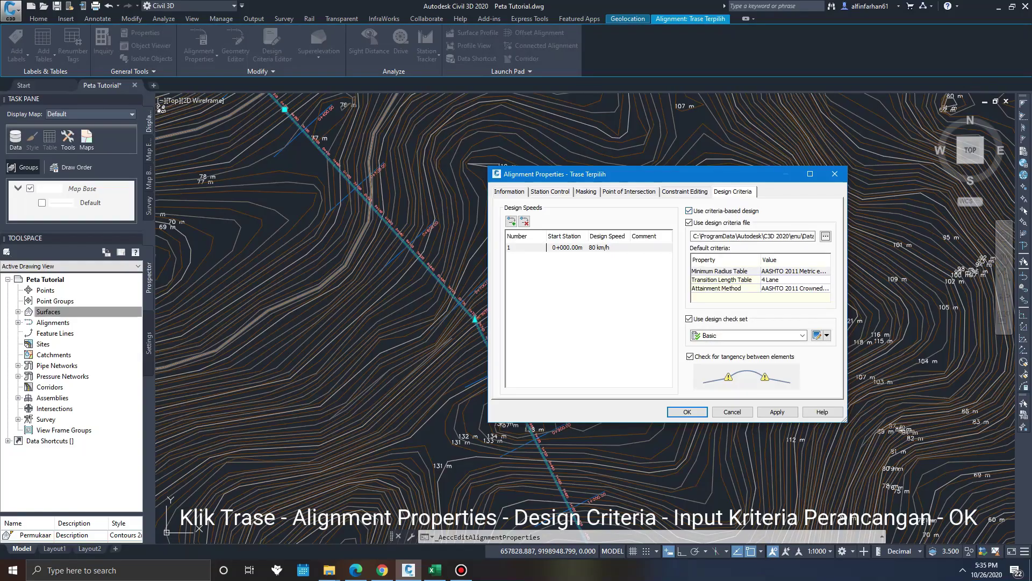
left_click(794, 272)
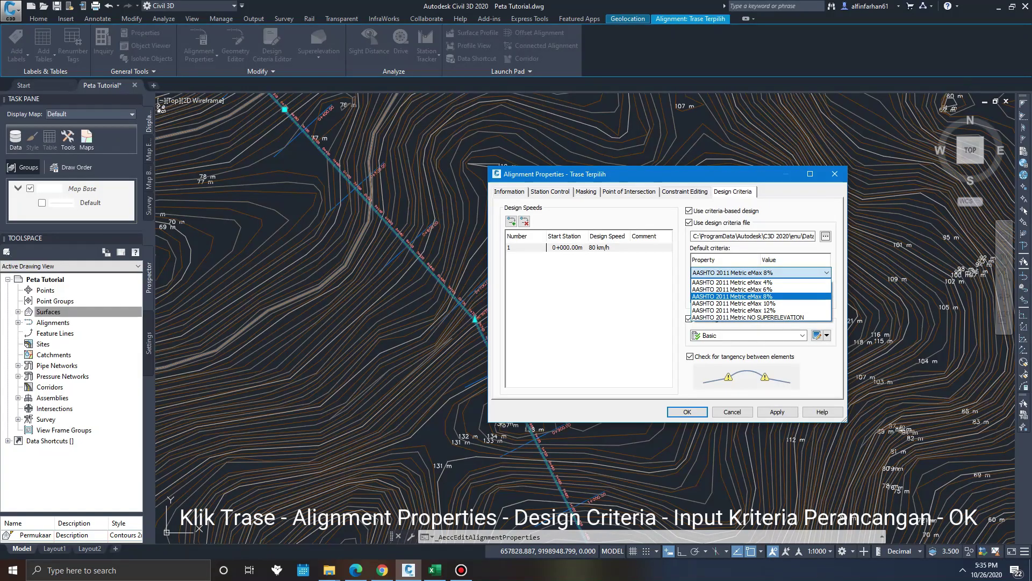
left_click(779, 296)
Set the alignment's transition length table to 2 Lane and accept the design criteria.
left_click(794, 280)
left_click(788, 297)
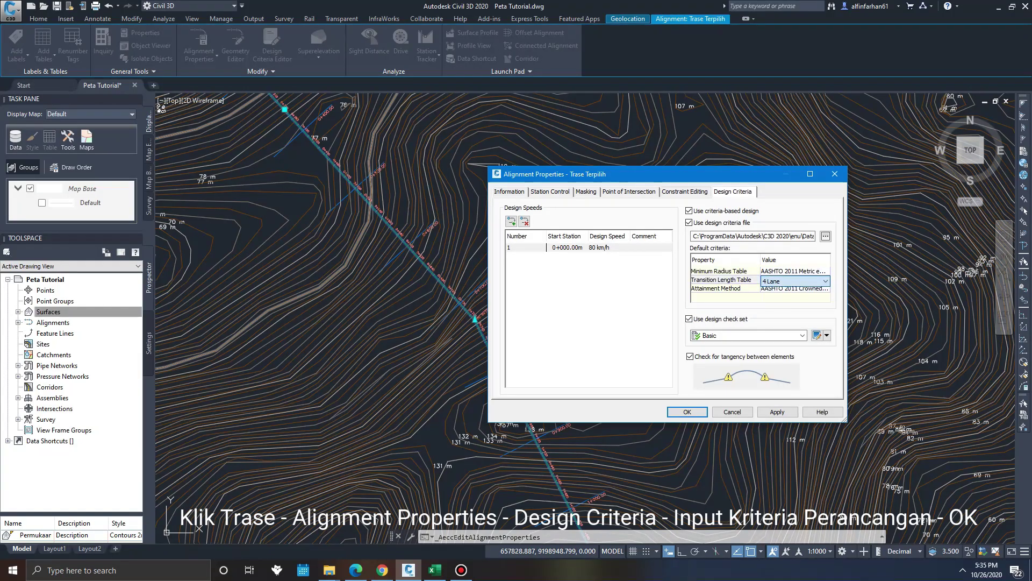
left_click(793, 280)
left_click(788, 298)
left_click(793, 280)
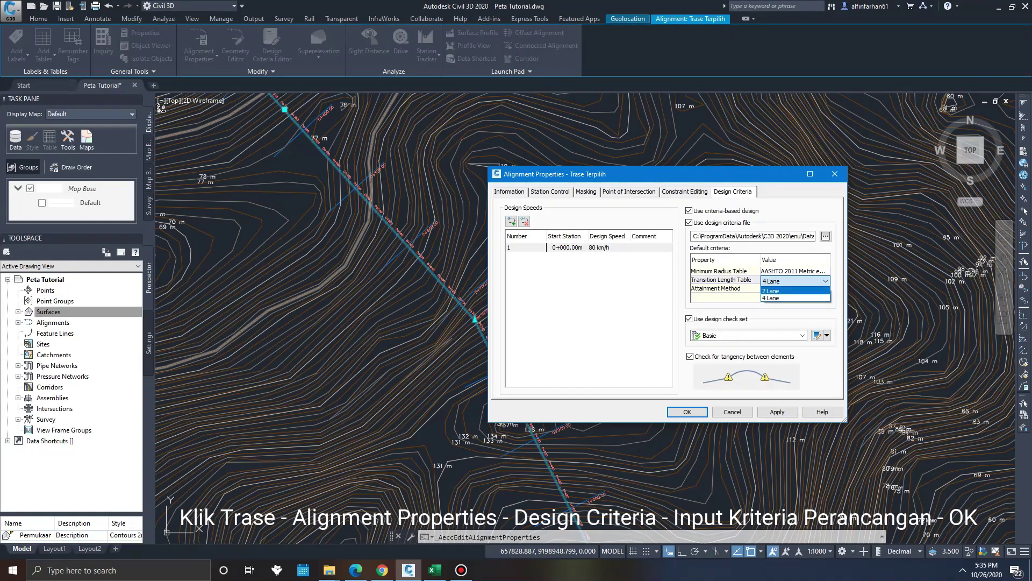
left_click(788, 290)
left_click(687, 412)
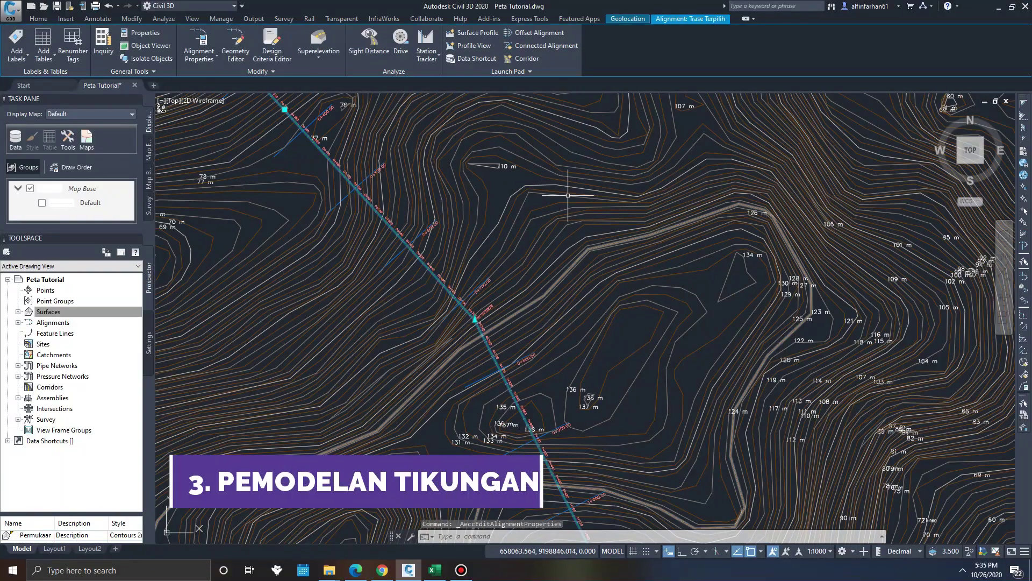
Open the Geometry Editor for the Trase Terpilih alignment and move its layout tools clear of the first bend.
scroll(567, 195, "down", 2)
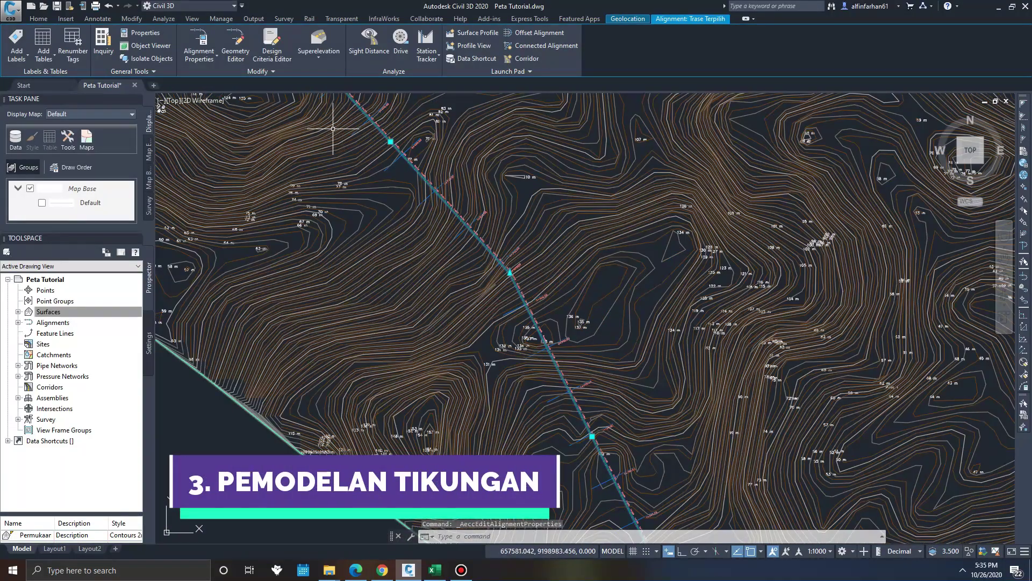
left_click(236, 45)
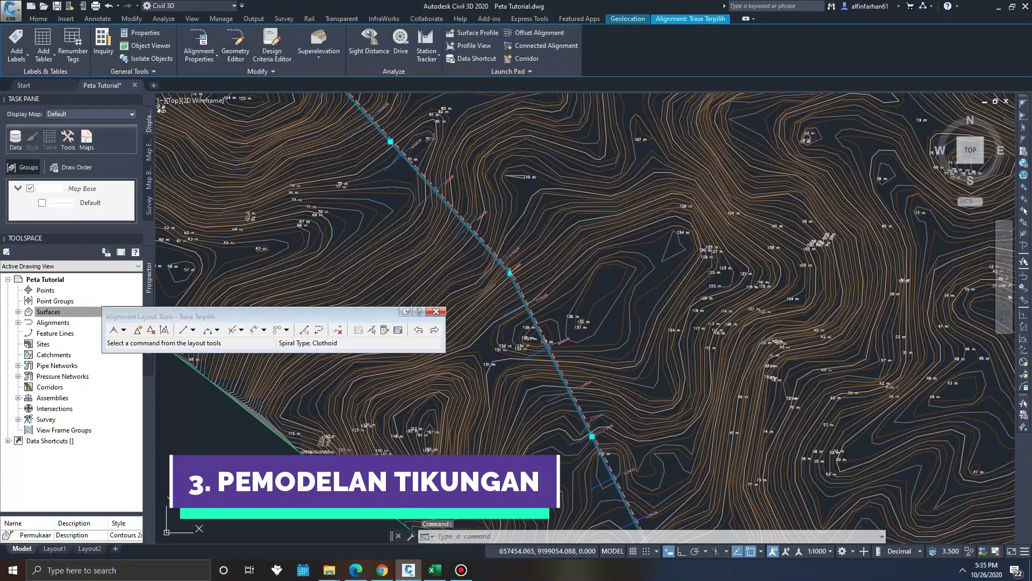
mouse_move(336, 314)
left_mouse_down()
mouse_move(359, 297)
mouse_move(842, 190)
mouse_move(819, 166)
left_mouse_up()
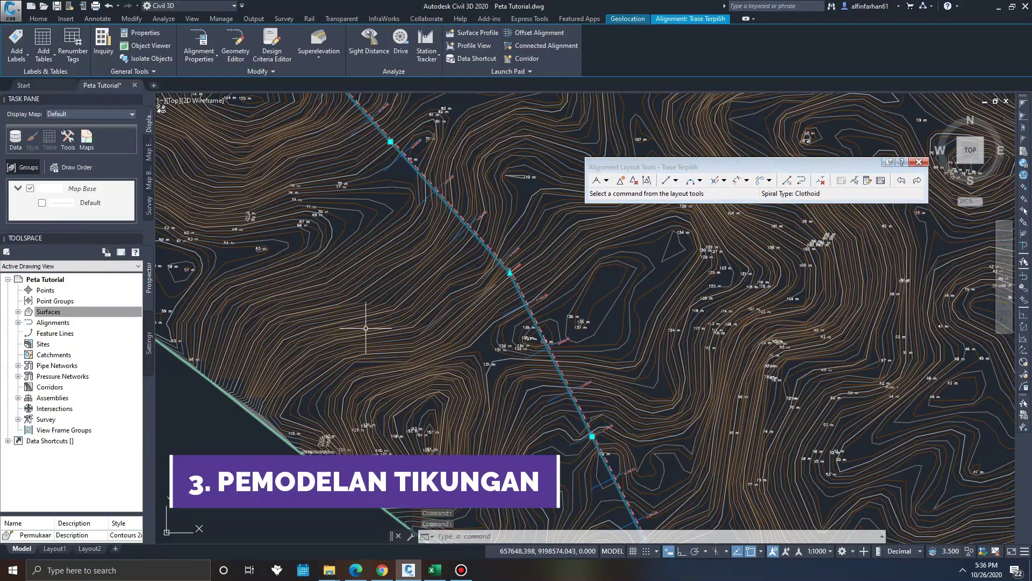
scroll(367, 347, "down", 2)
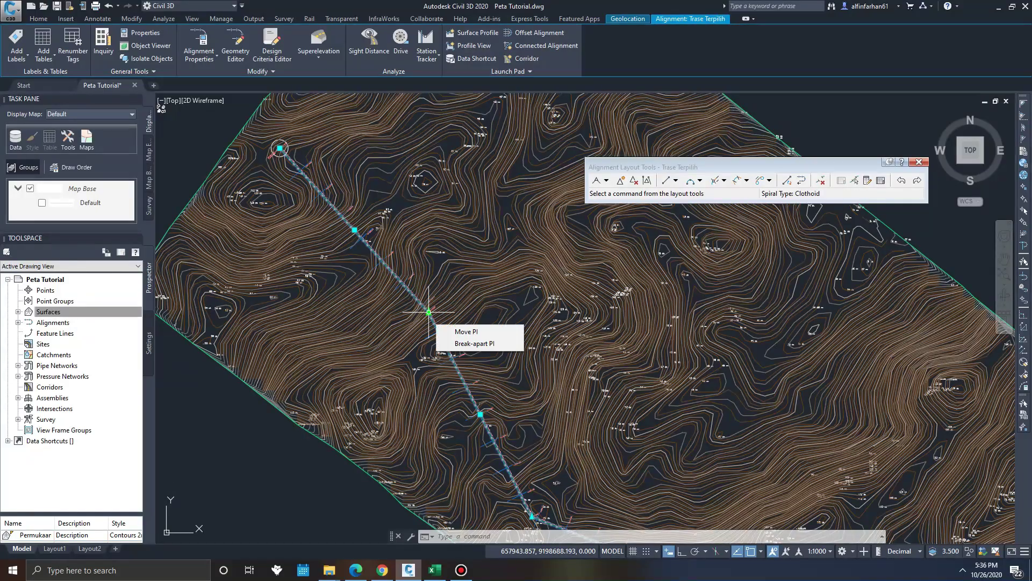
scroll(421, 304, "up", 4)
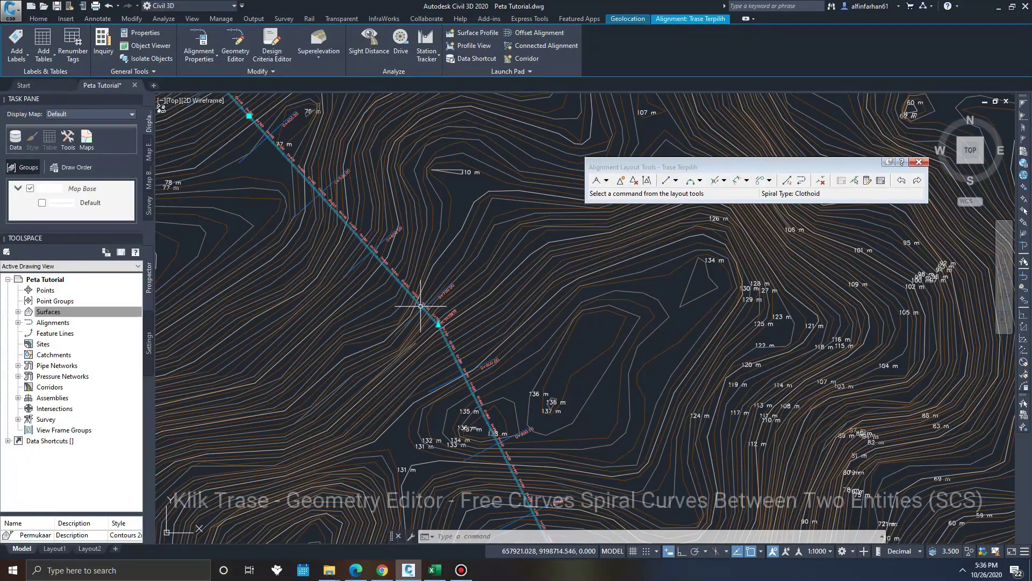
left_click_drag(661, 167, 578, 178)
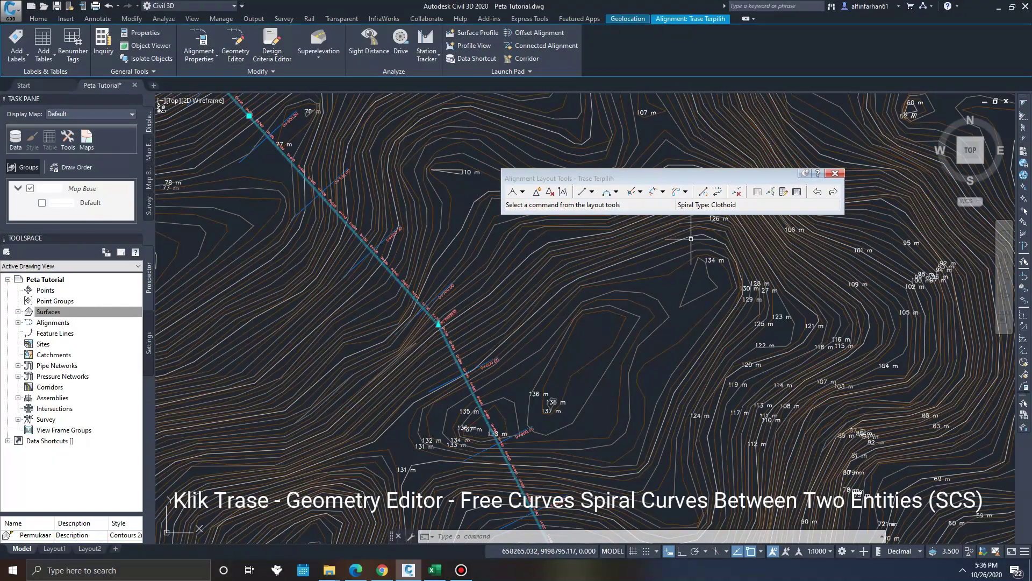
Start a Free Spiral-Curve-Spiral between the two tangents meeting at PI 0+728.15, with a solution angle less than 180.
left_click(663, 192)
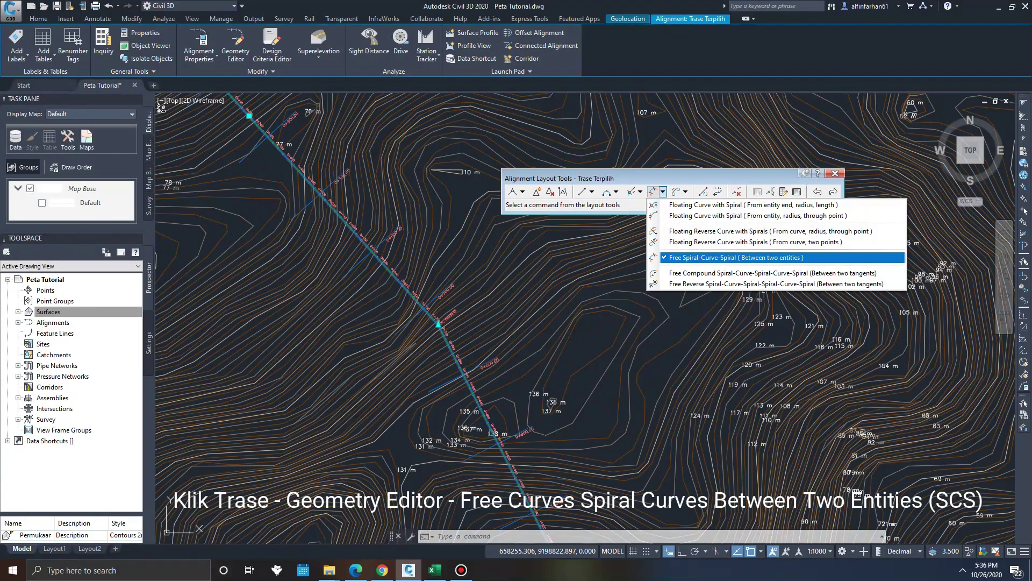
left_click(731, 257)
scroll(410, 336, "up", 5)
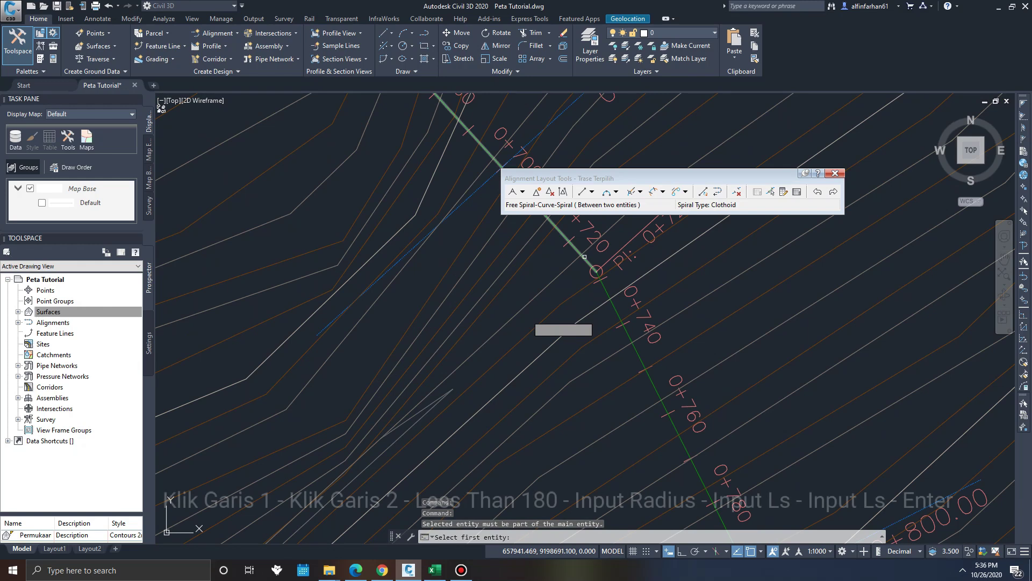
left_click(585, 255)
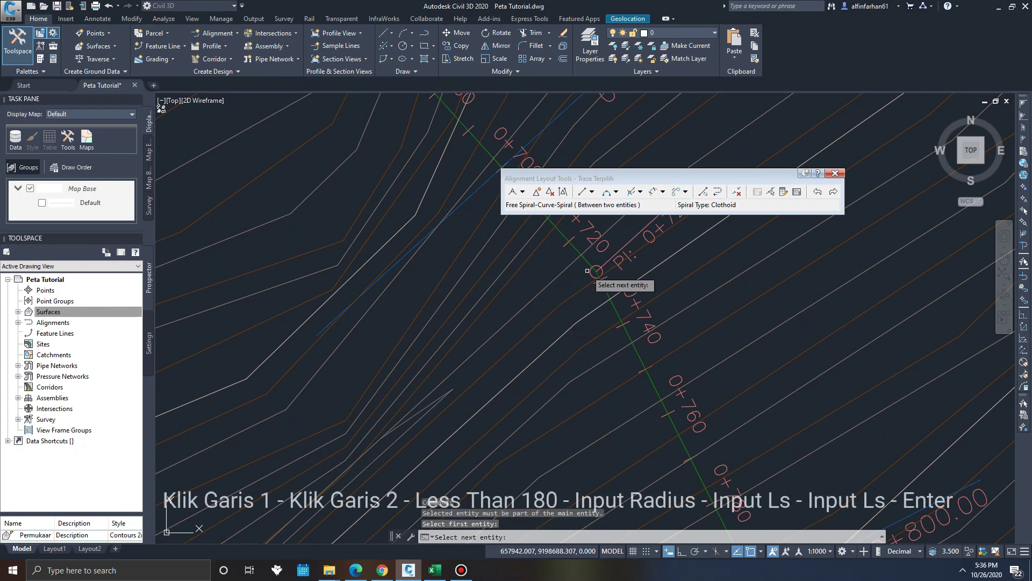
scroll(597, 279, "down", 2)
left_click(603, 286)
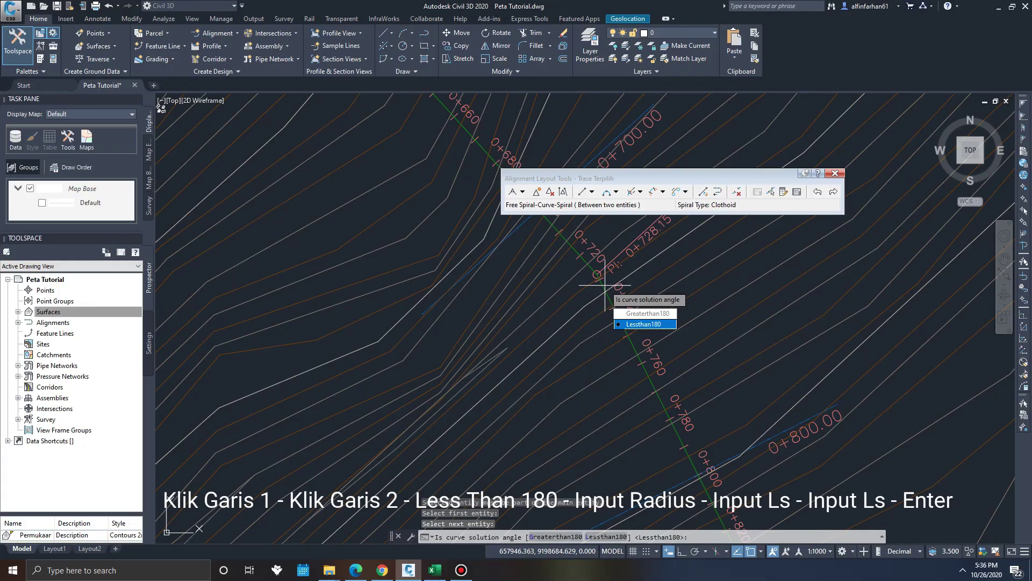
key("Return")
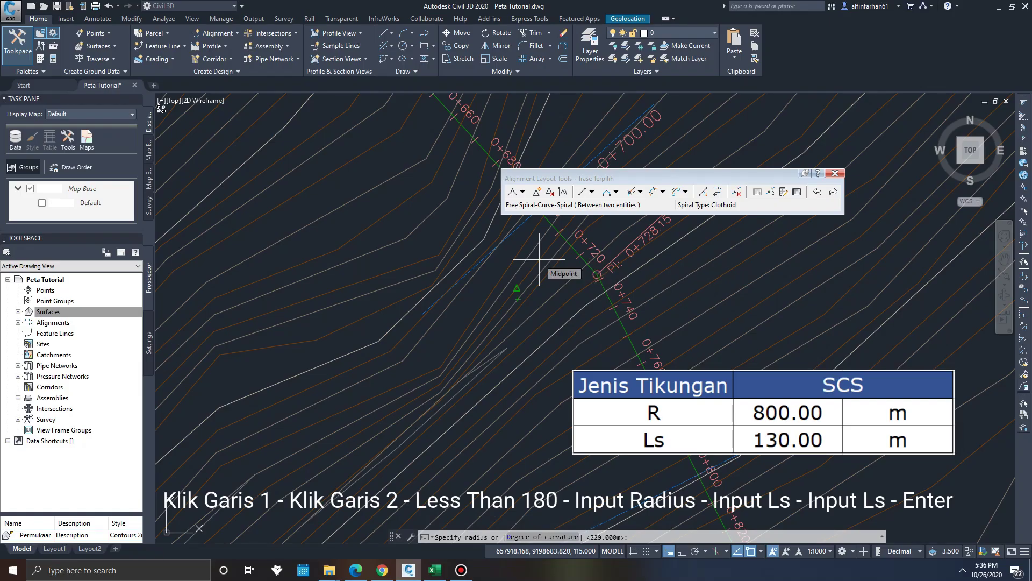
Give the curve a radius of 800 m and spiral in and out lengths of 130 m, and finish the command.
type("800")
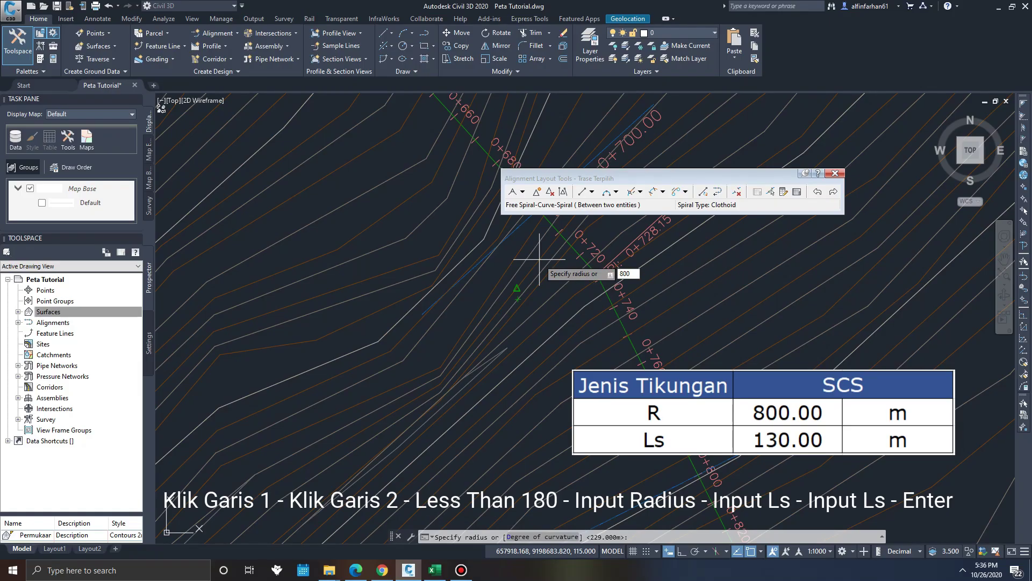
key("Return")
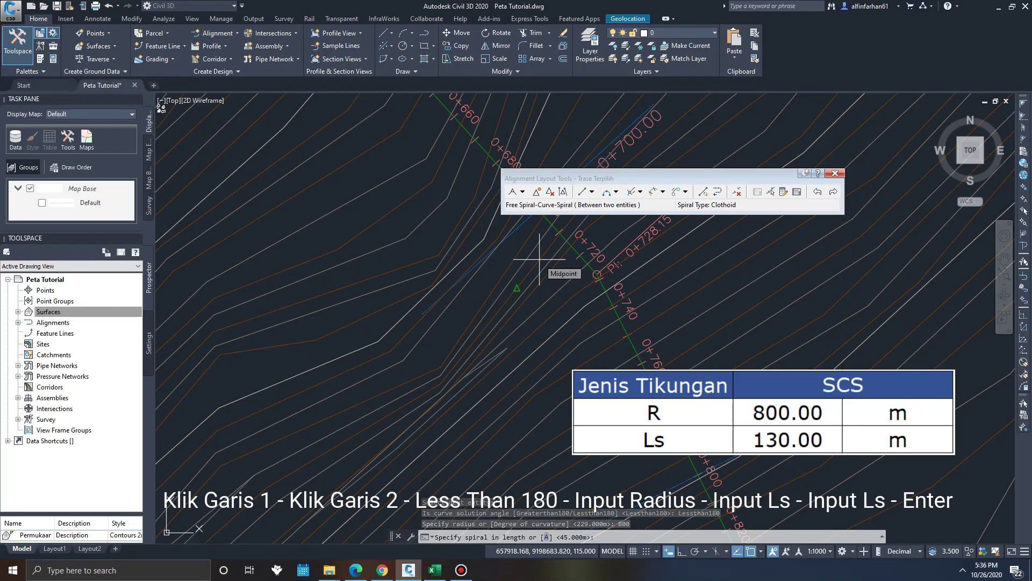
type("130")
key("Return")
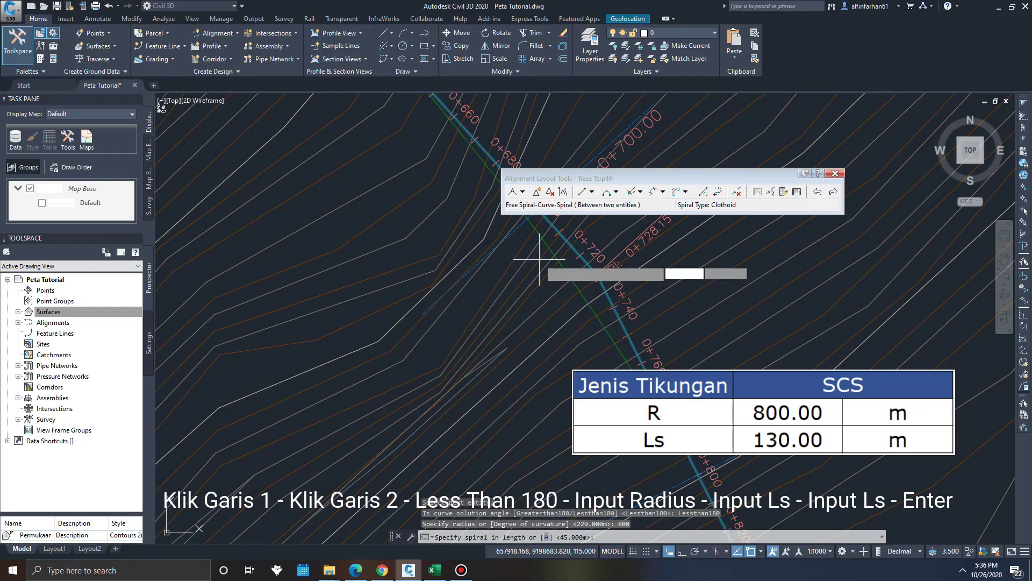
type("1")
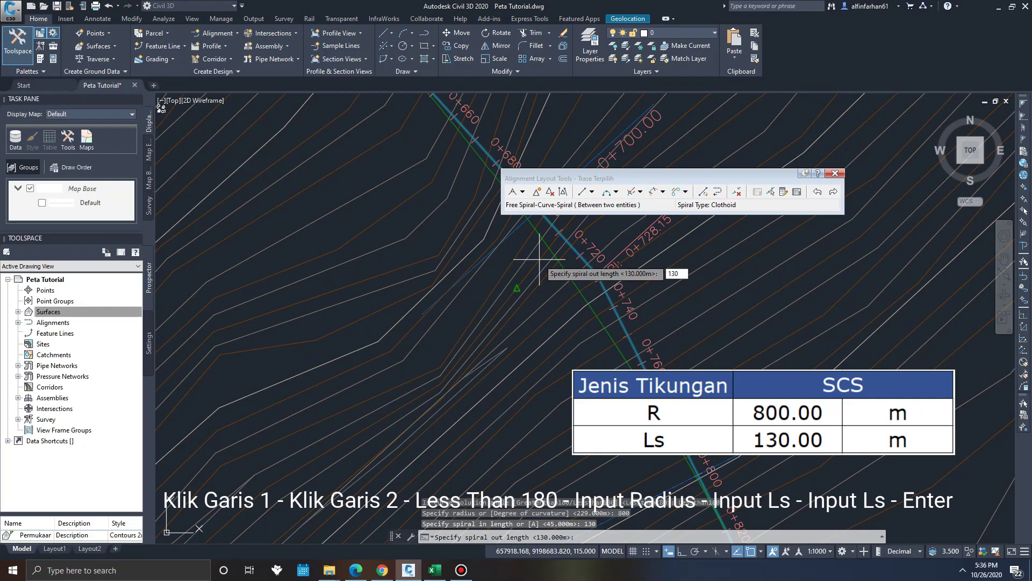
type("30")
key("Return")
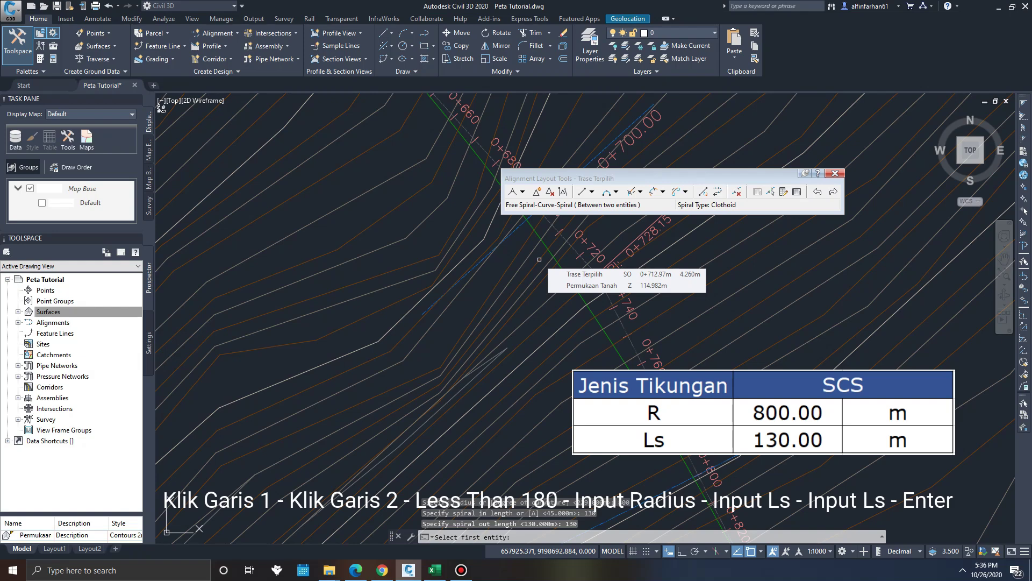
key("Return")
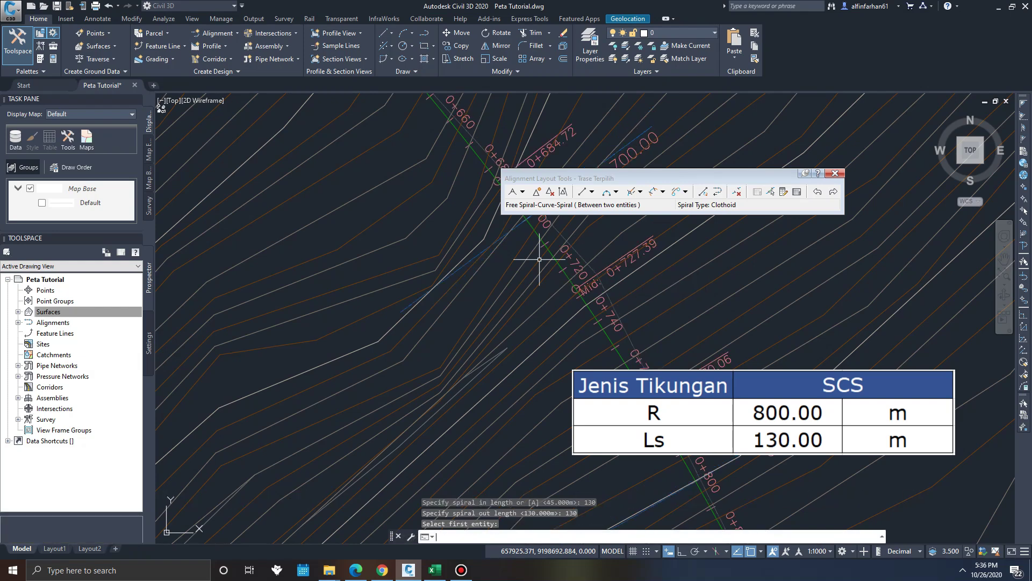
Examine the new spiral-curve-spiral bend and follow the alignment to its next PI.
scroll(573, 303, "down", 2)
scroll(574, 298, "down", 3)
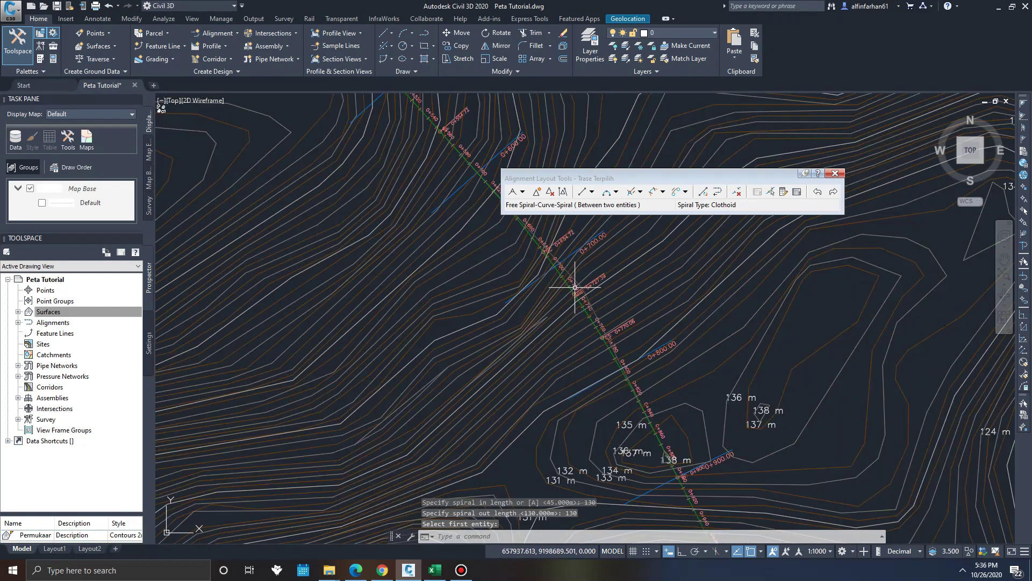
scroll(547, 280, "up", 4)
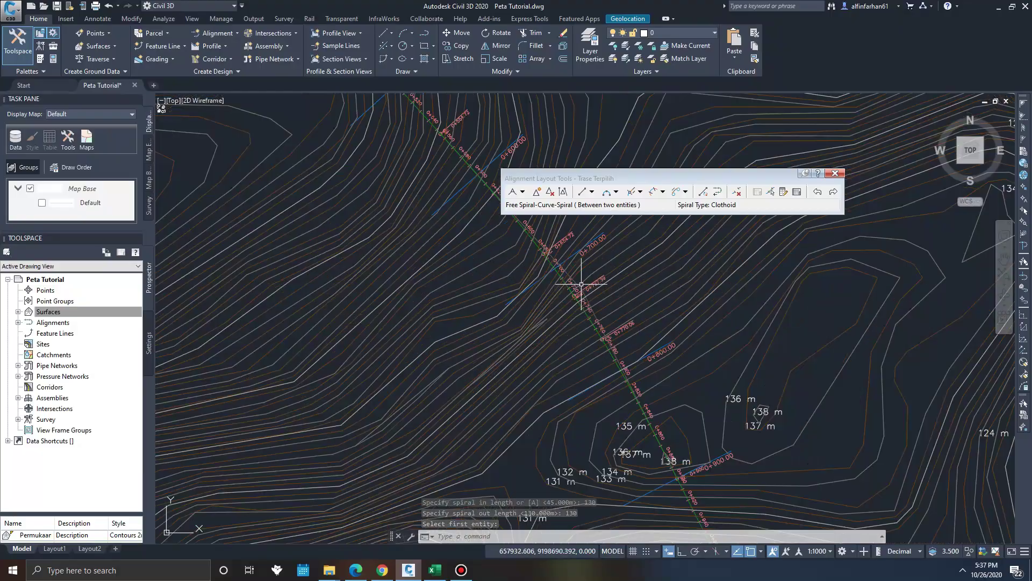
scroll(559, 259, "down", 4)
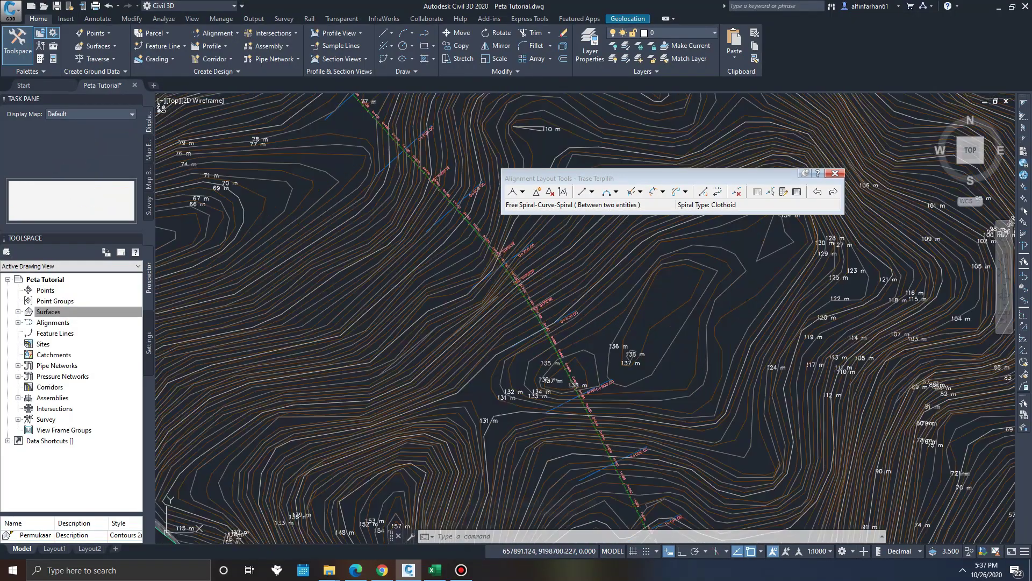
scroll(561, 264, "down", 2)
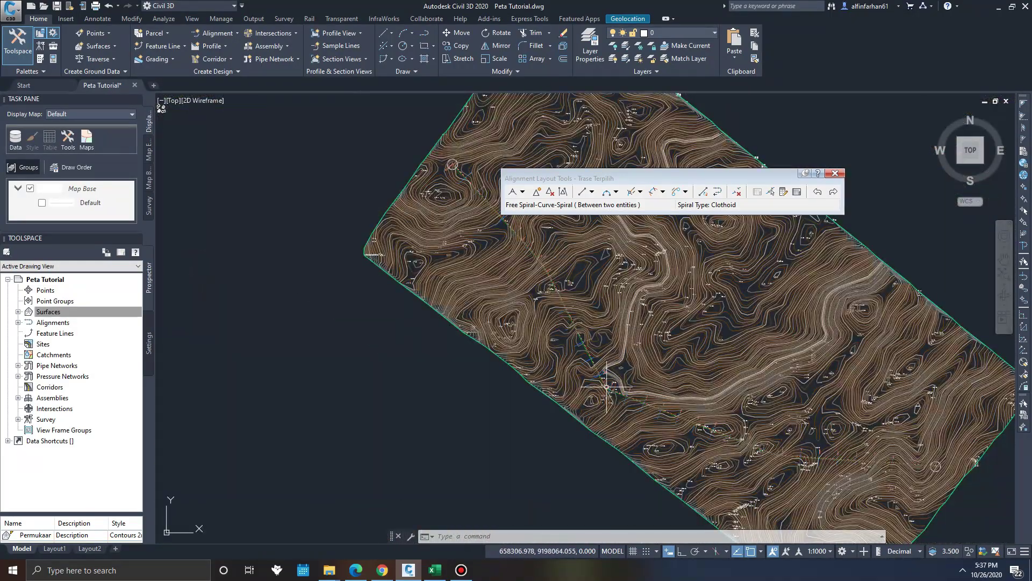
scroll(610, 376, "up", 6)
scroll(538, 401, "down", 5)
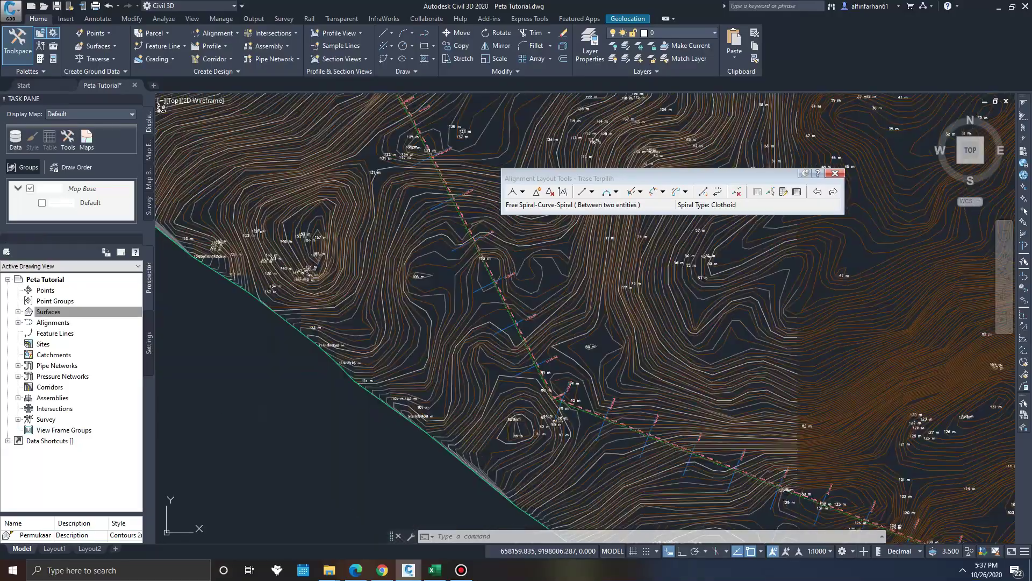
scroll(569, 408, "up", 4)
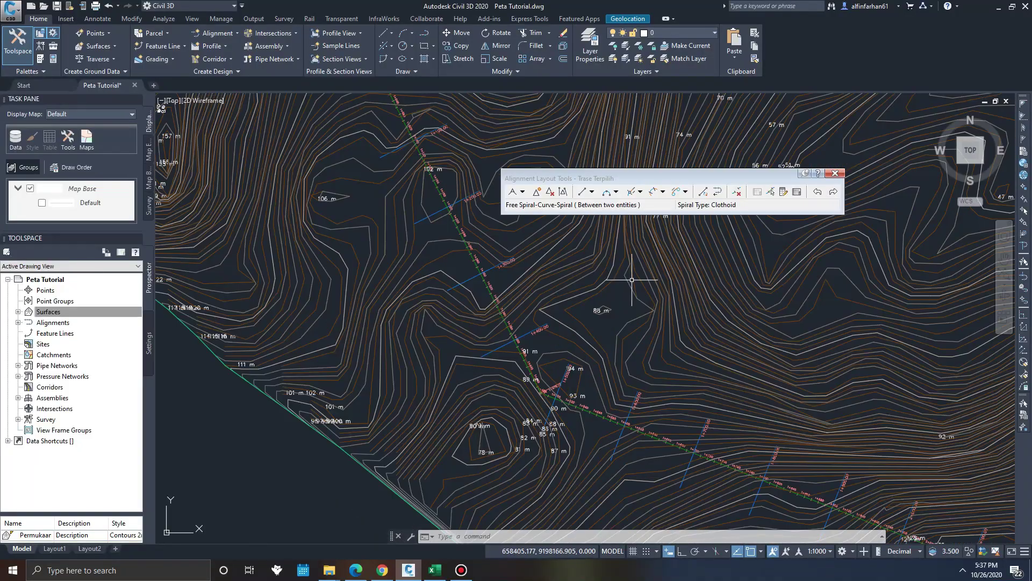
Start a Free Compound Spiral-Spiral between the two tangents meeting at PI 1+479.14.
left_click(686, 192)
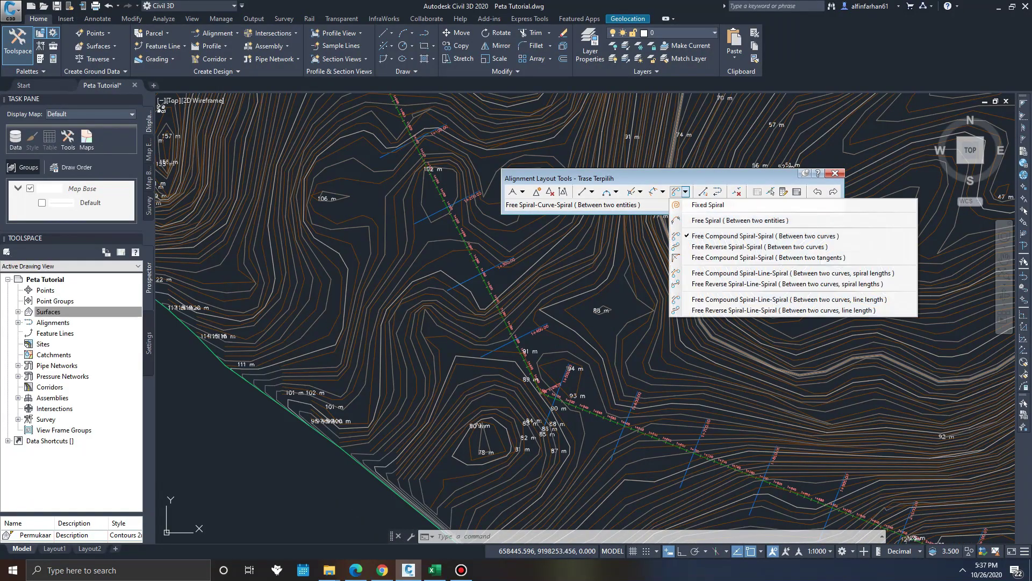
left_click(763, 258)
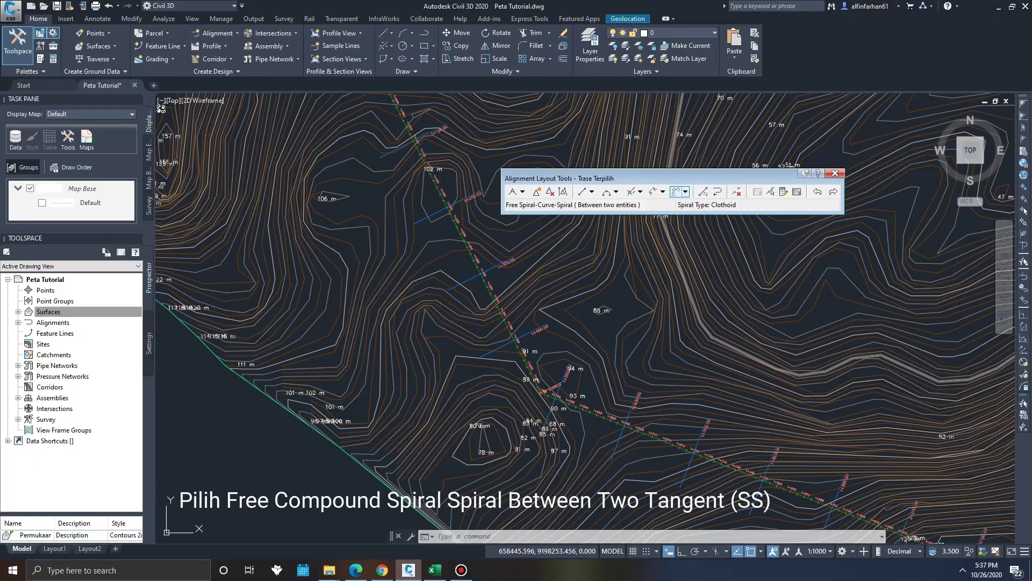
left_click(685, 192)
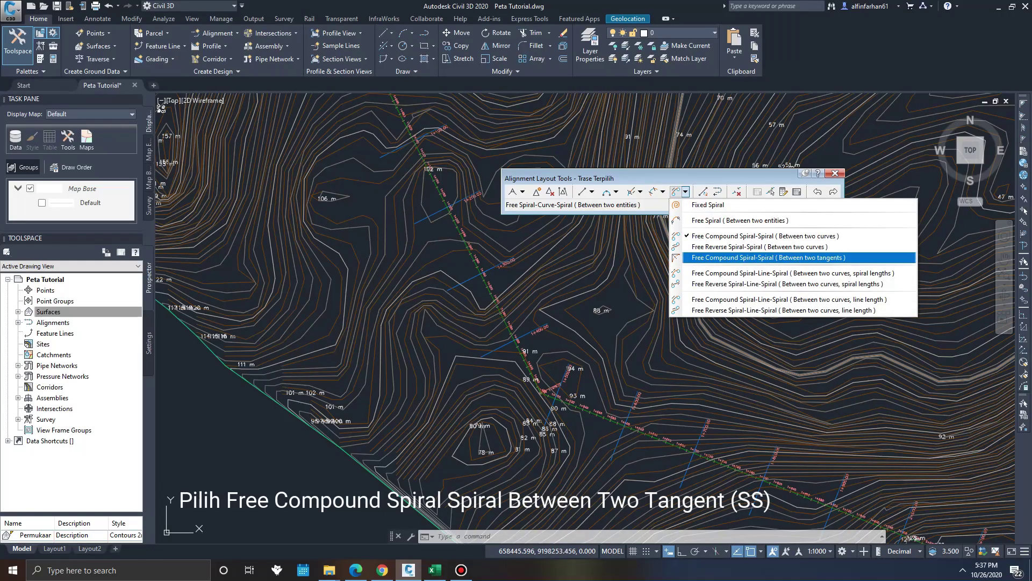
left_click(769, 258)
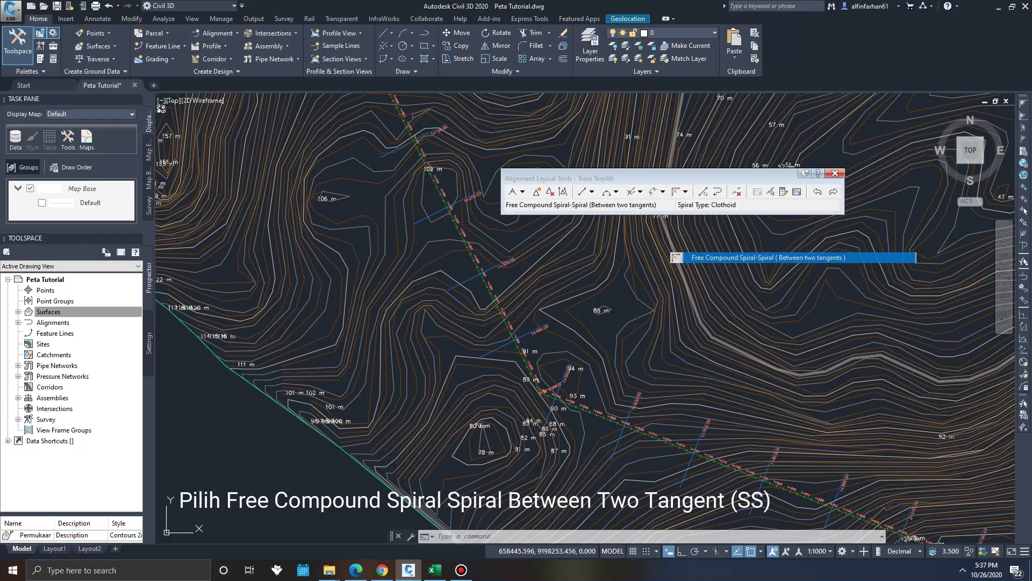
scroll(539, 396, "up", 4)
scroll(539, 396, "up", 2)
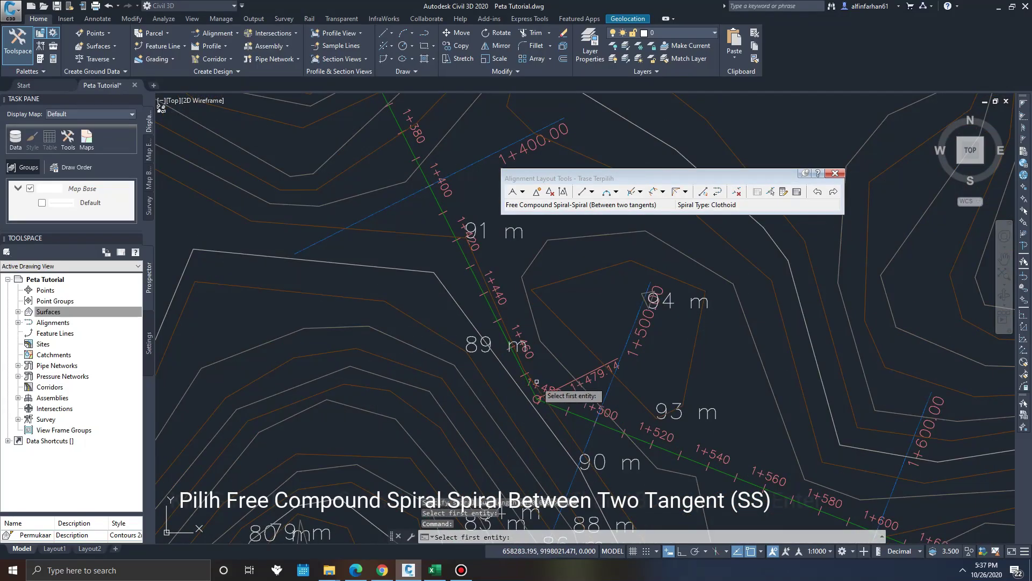
scroll(535, 395, "up", 3)
left_click(536, 399)
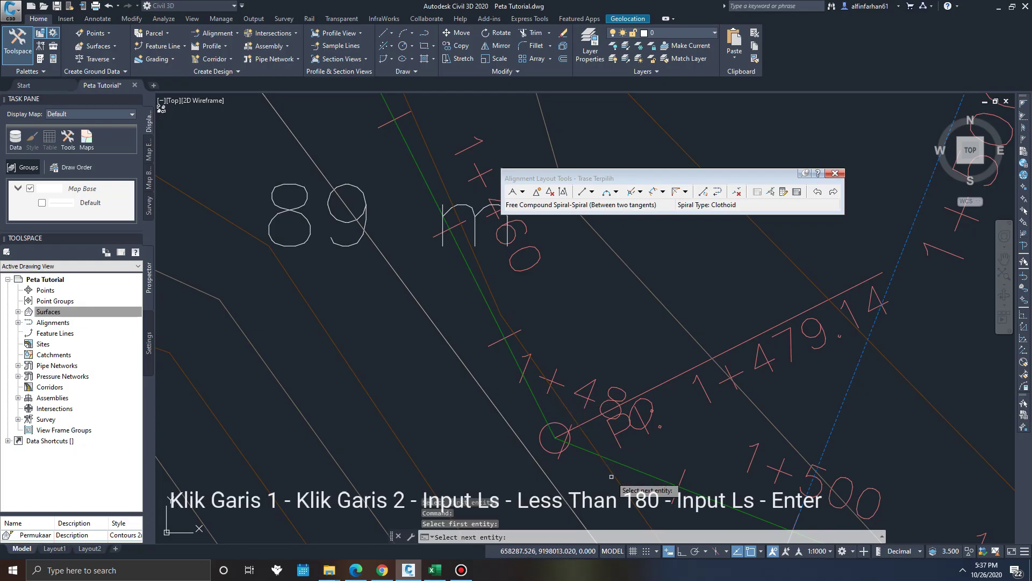
left_click(618, 461)
scroll(562, 344, "down", 4)
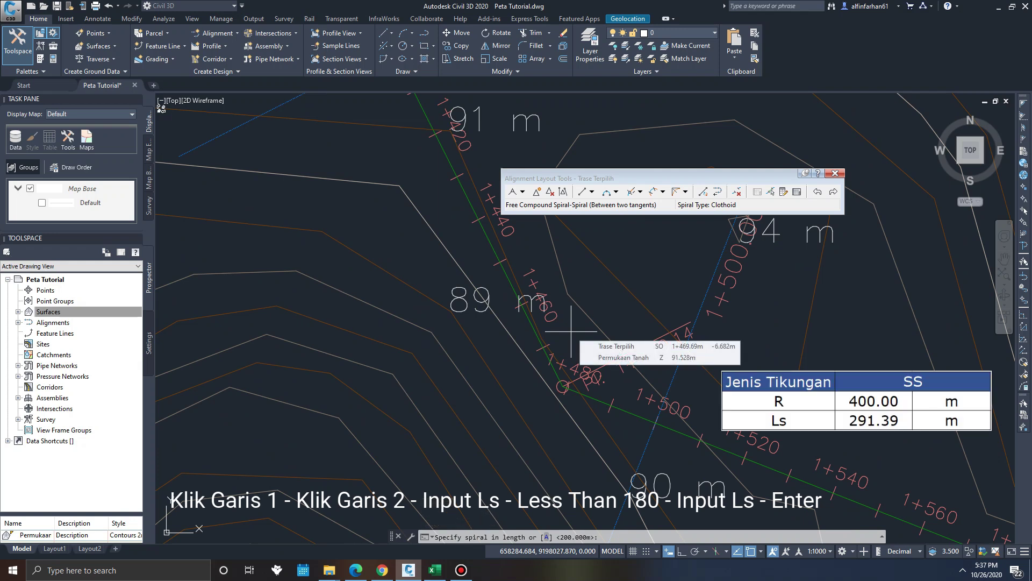
Set the spiral in and out lengths to 291.39 m with a solution angle less than 180, and finish the command.
type("2")
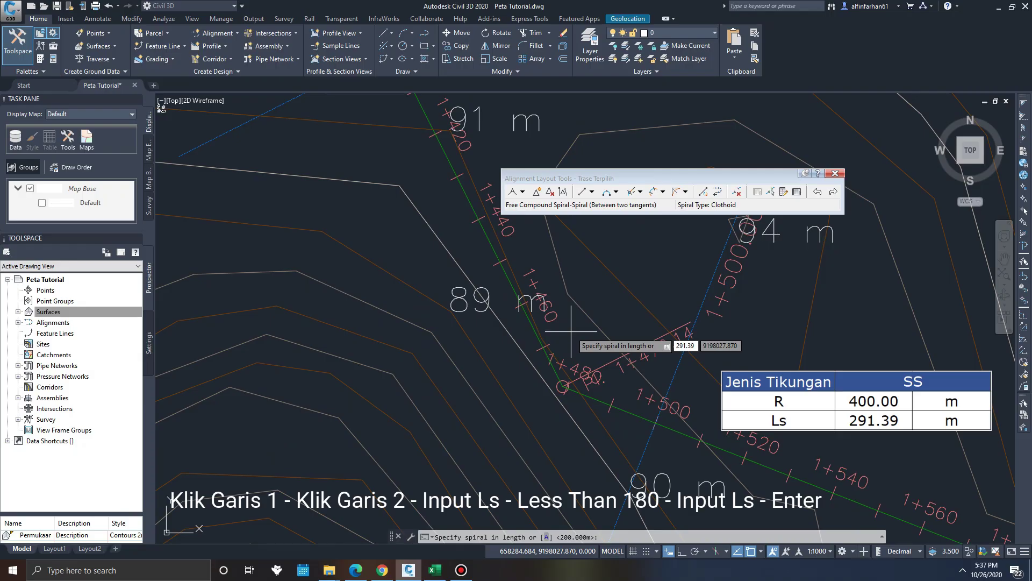
type("91.39")
key("Return")
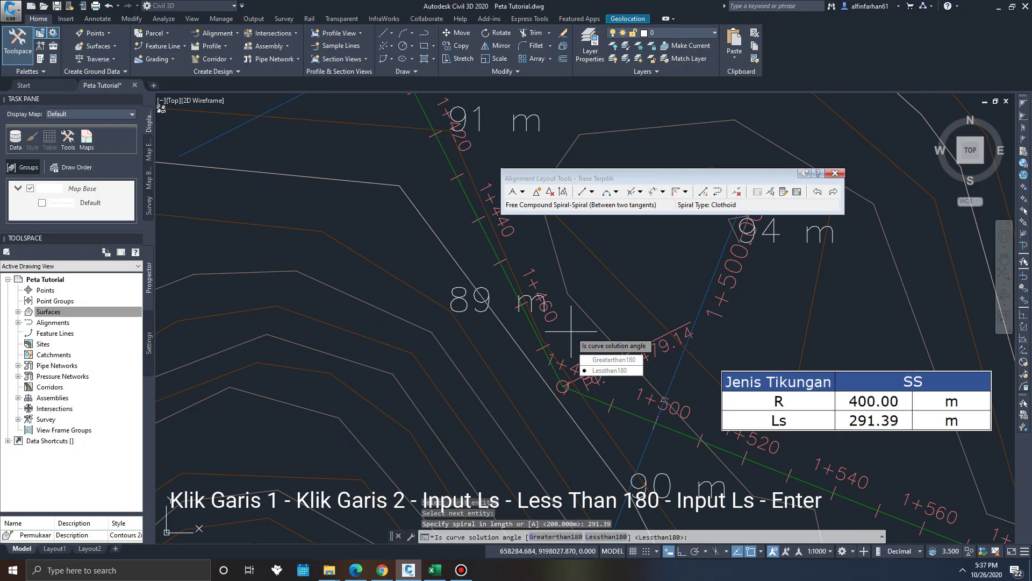
left_click(593, 369)
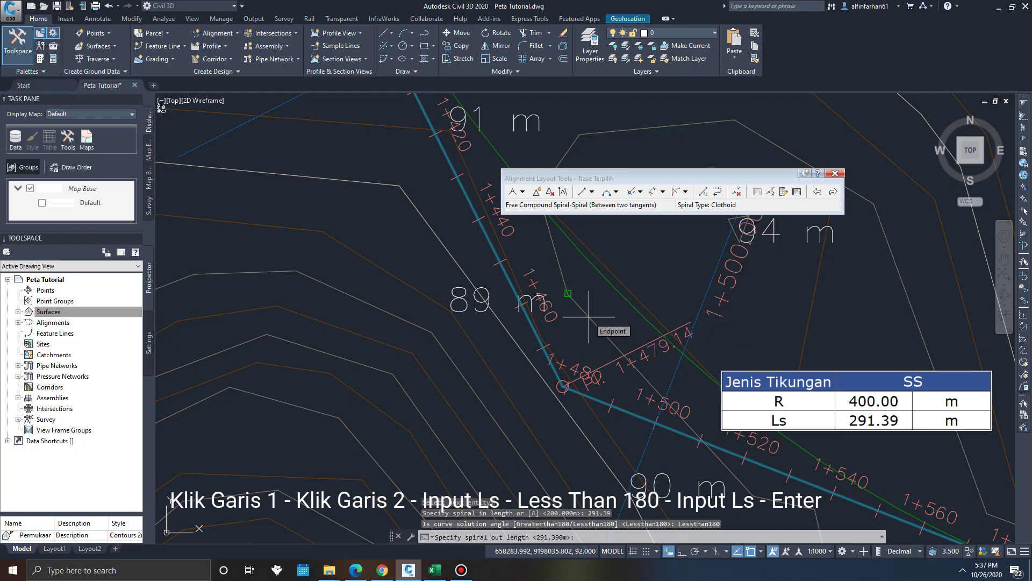
type("291.39")
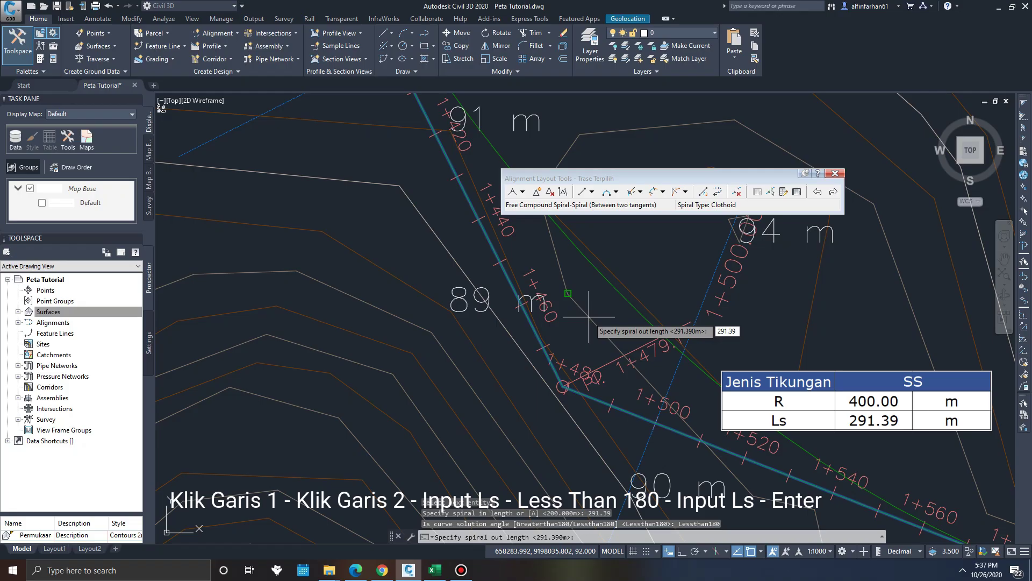
key("Return")
key("Return")
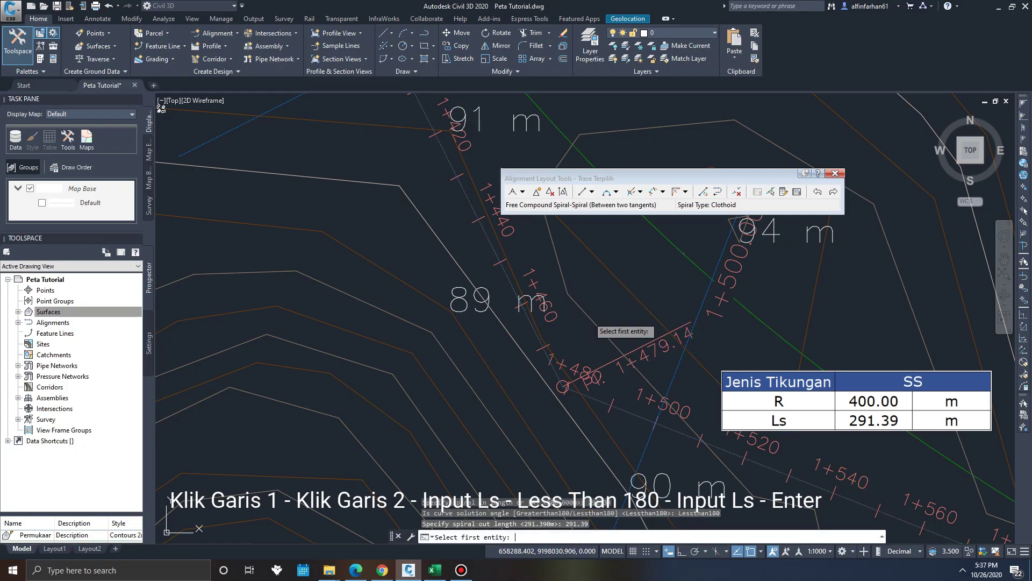
scroll(515, 371, "down", 8)
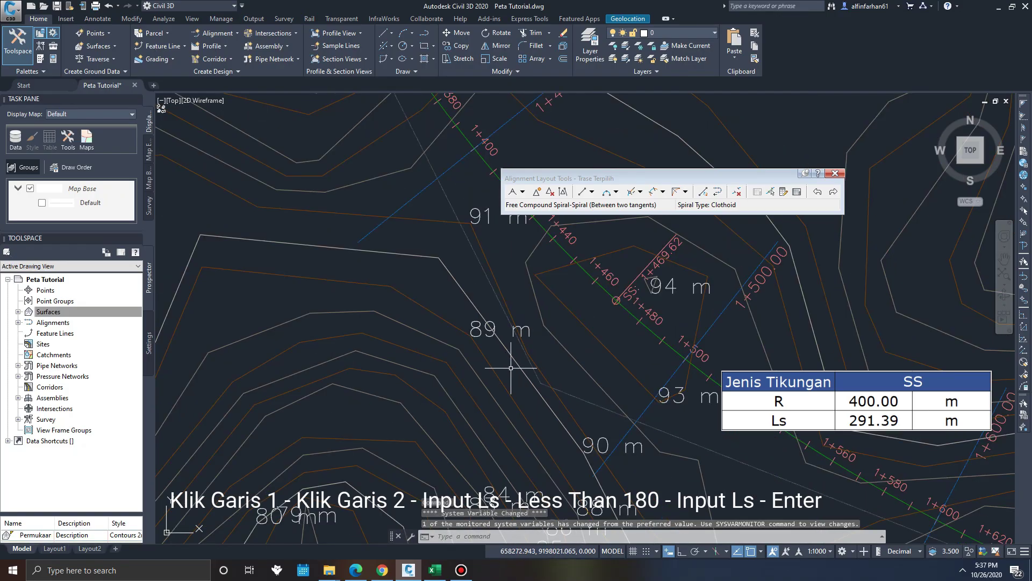
left_click(520, 346)
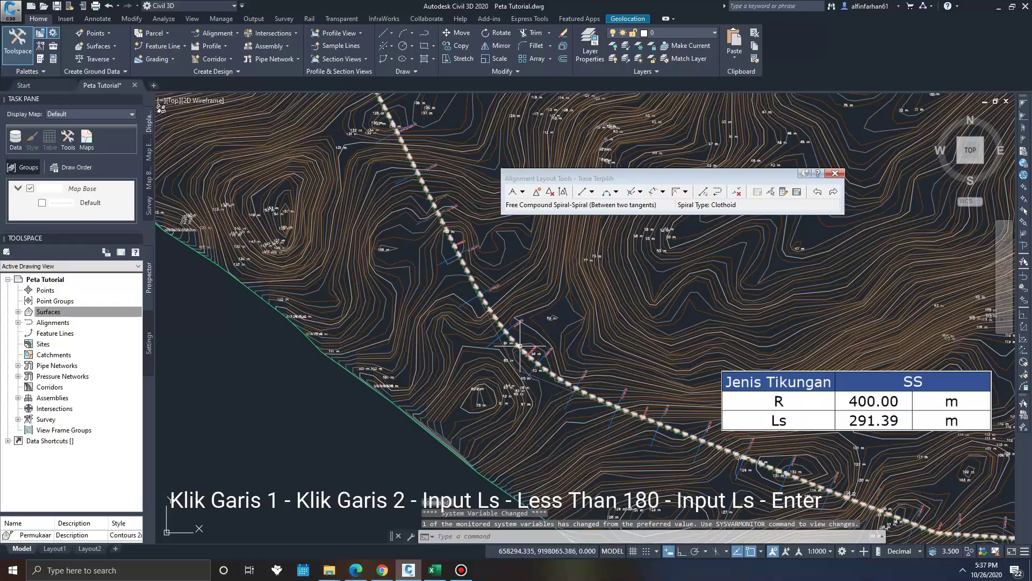
scroll(529, 354, "up", 4)
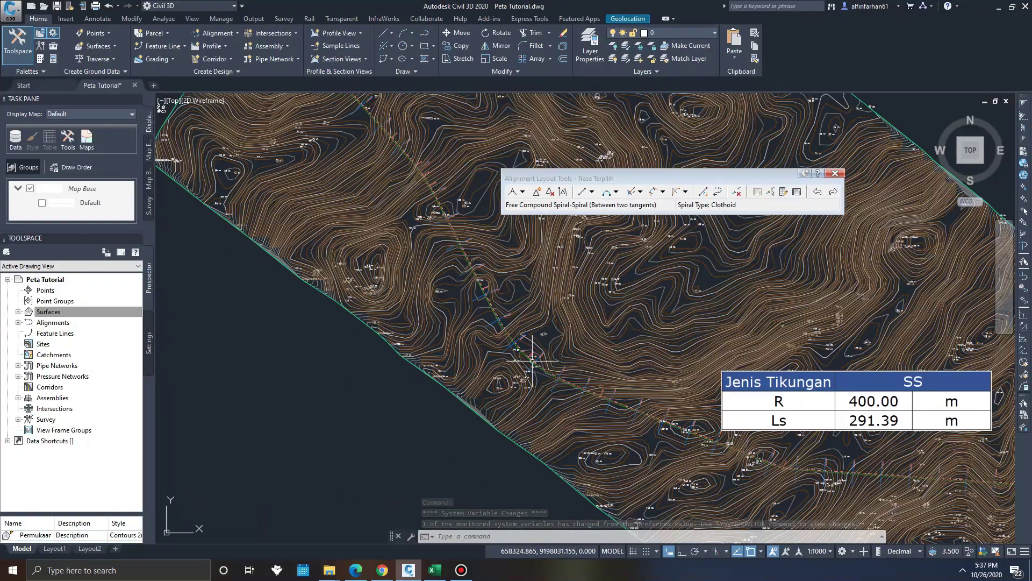
scroll(535, 366, "down", 6)
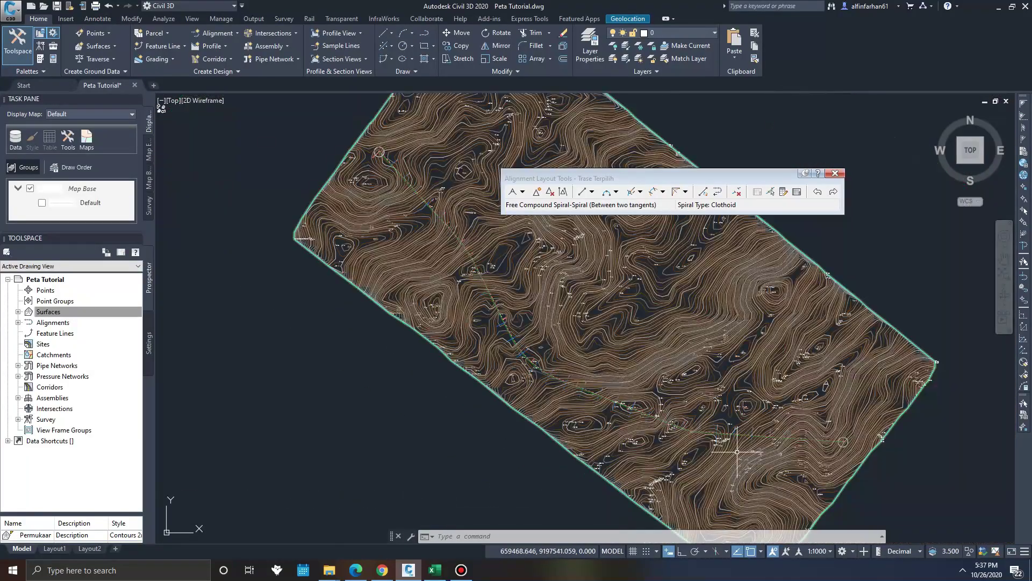
Start a Free Curve Fillet by radius between the two tangents meeting at PI 2+452.81, with a solution angle less than 180.
scroll(663, 418, "up", 8)
scroll(663, 418, "up", 4)
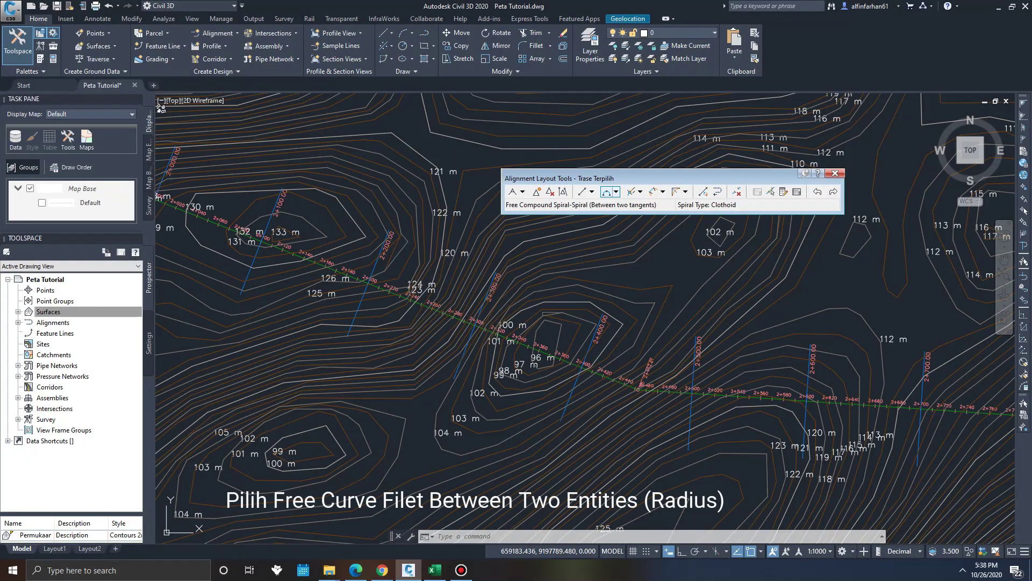
left_click(616, 192)
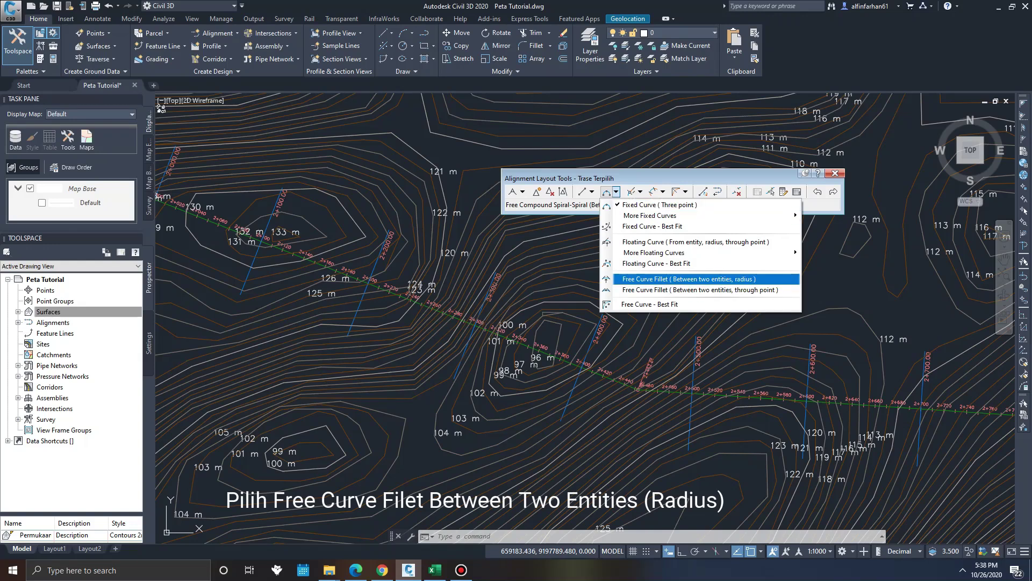
left_click(688, 279)
scroll(653, 388, "up", 6)
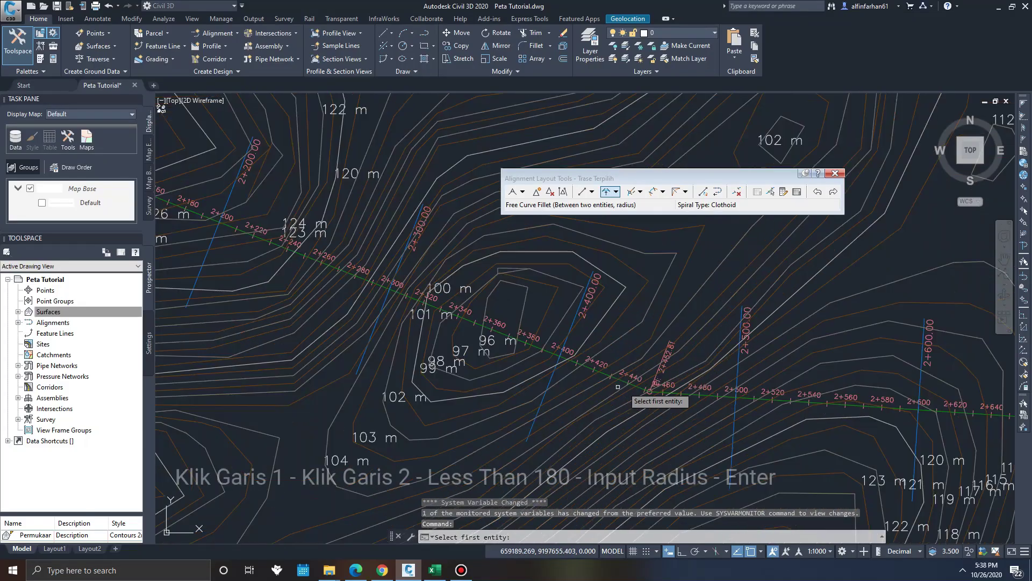
left_click(683, 398)
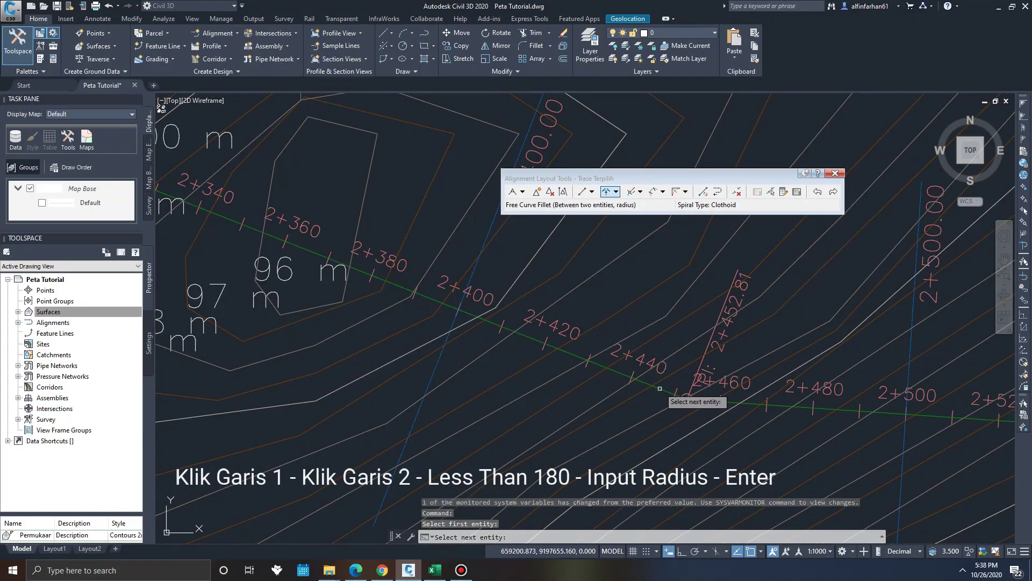
left_click(708, 400)
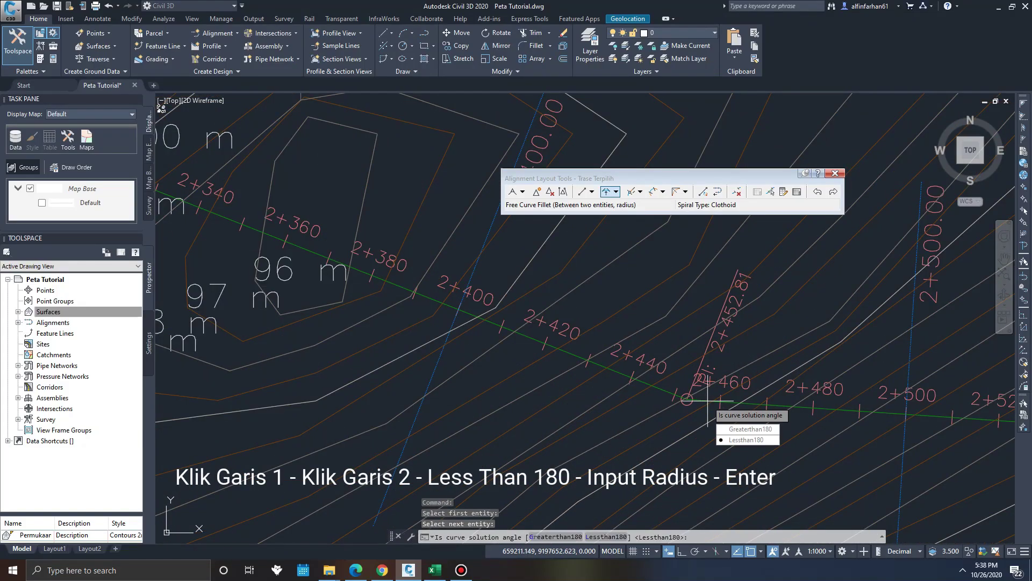
key("Down")
key("Return")
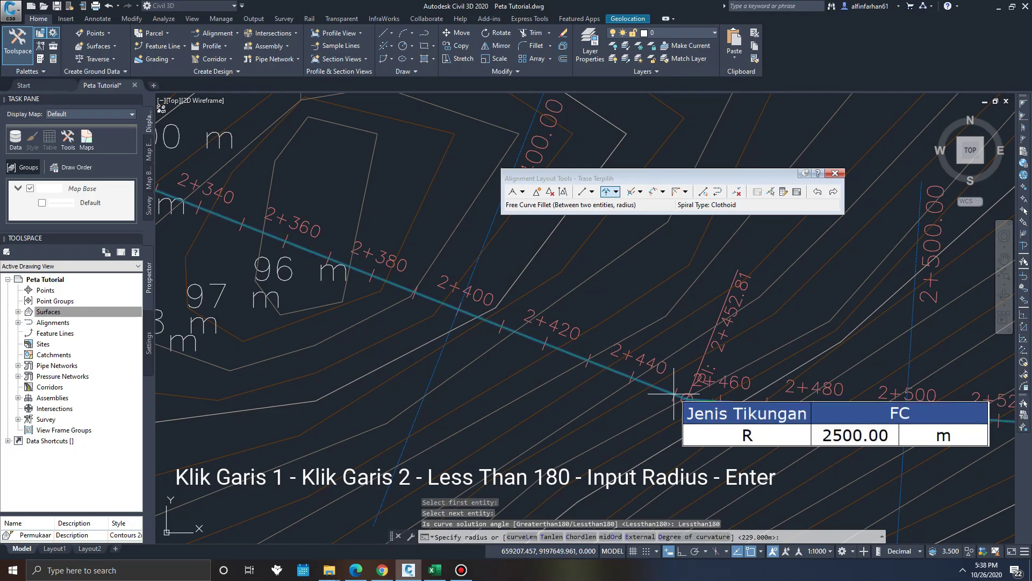
Give the curve fillet a radius of 2500 m and close the alignment layout tools.
scroll(616, 351, "down", 2)
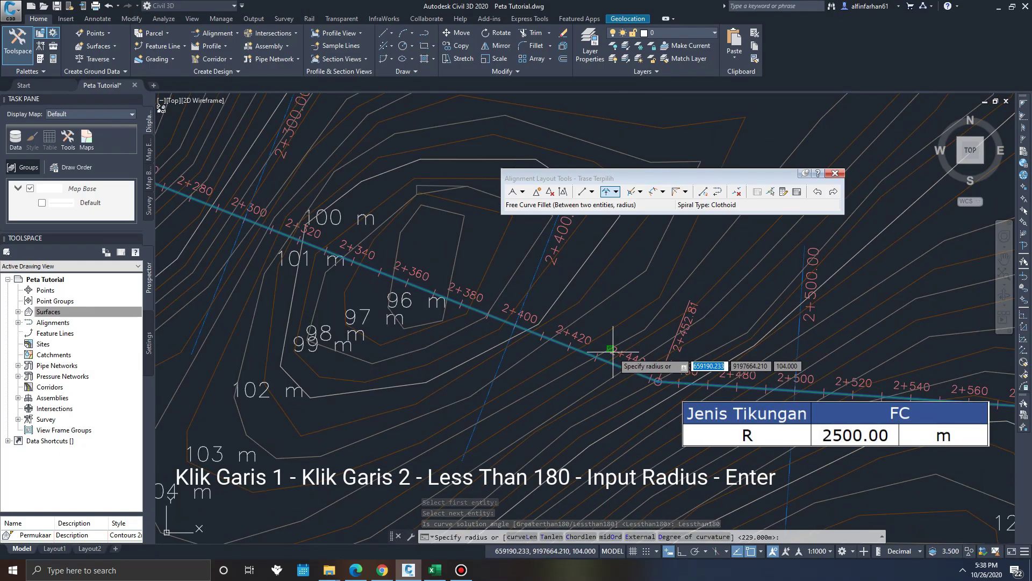
type("2500")
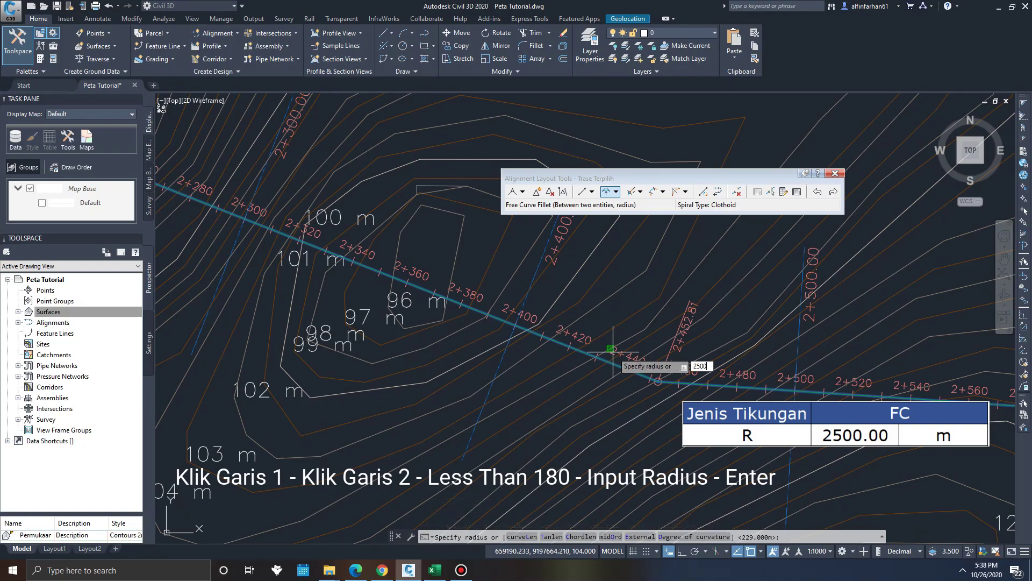
key("Return")
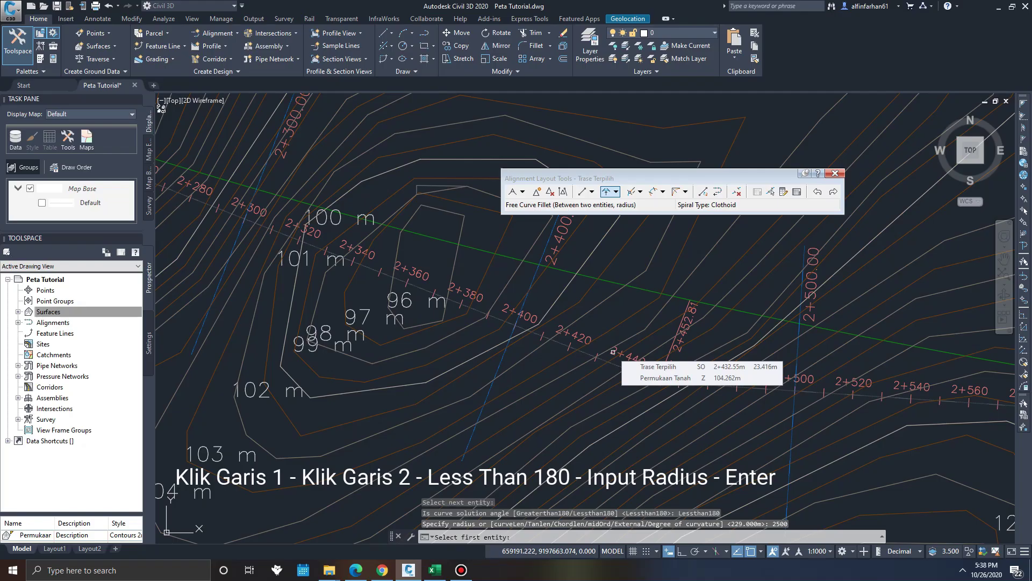
key("Return")
scroll(654, 359, "down", 4)
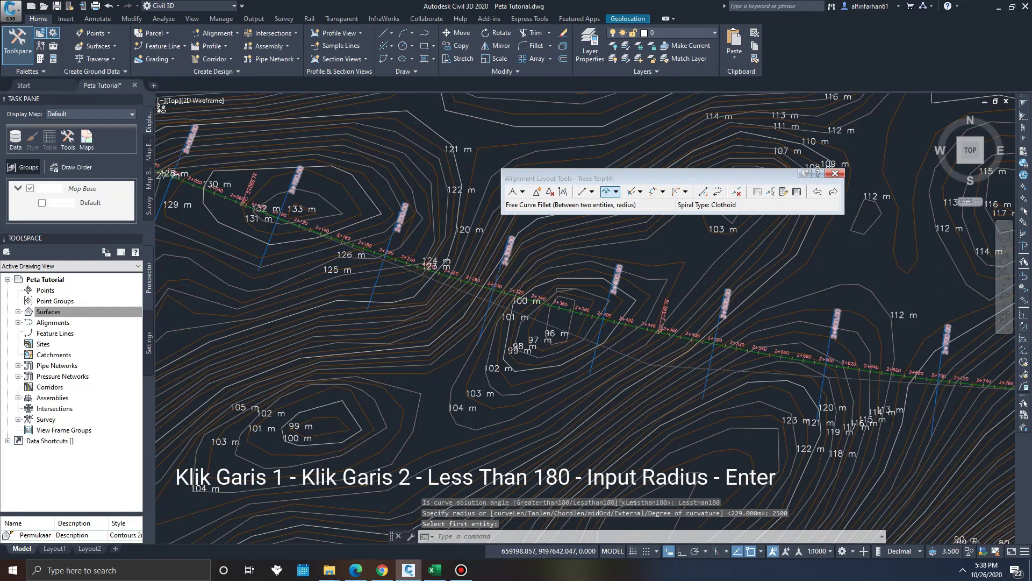
scroll(648, 365, "down", 2)
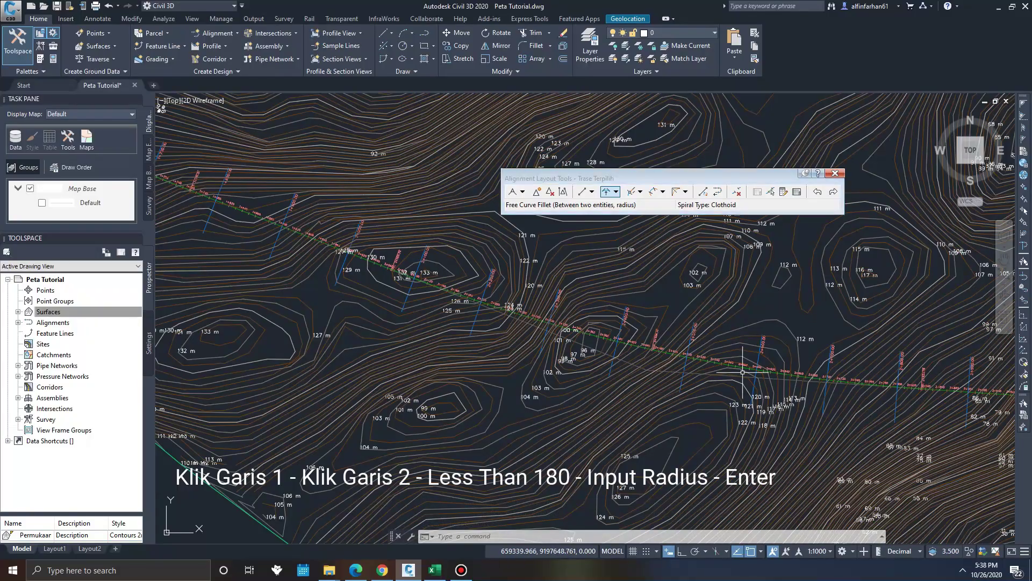
key("Escape")
key("Escape")
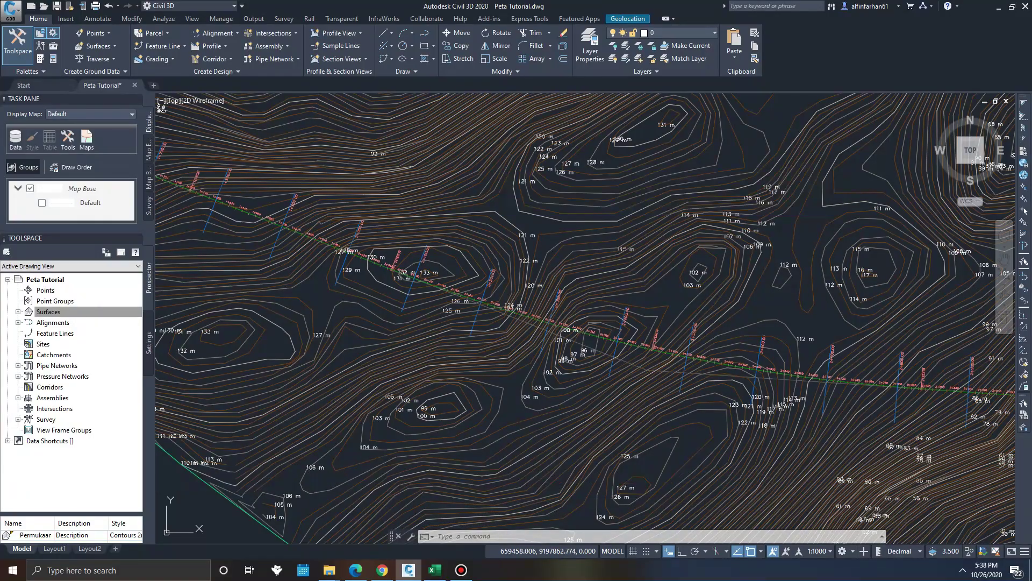
Examine the whole Trase Terpilih alignment and its three bends across the contour surface.
scroll(756, 401, "down", 4)
scroll(755, 401, "down", 2)
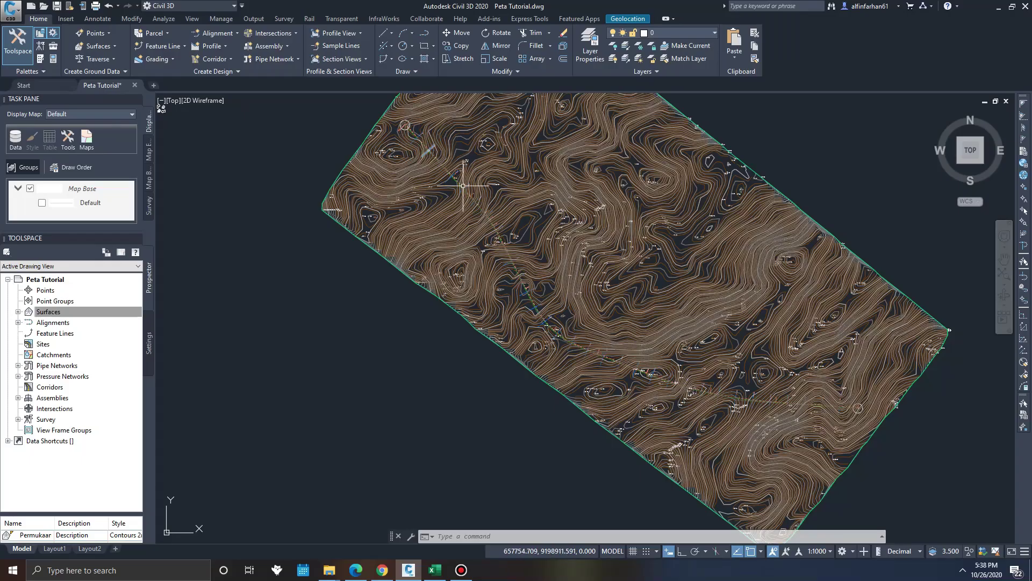
left_click(495, 225)
key("Escape")
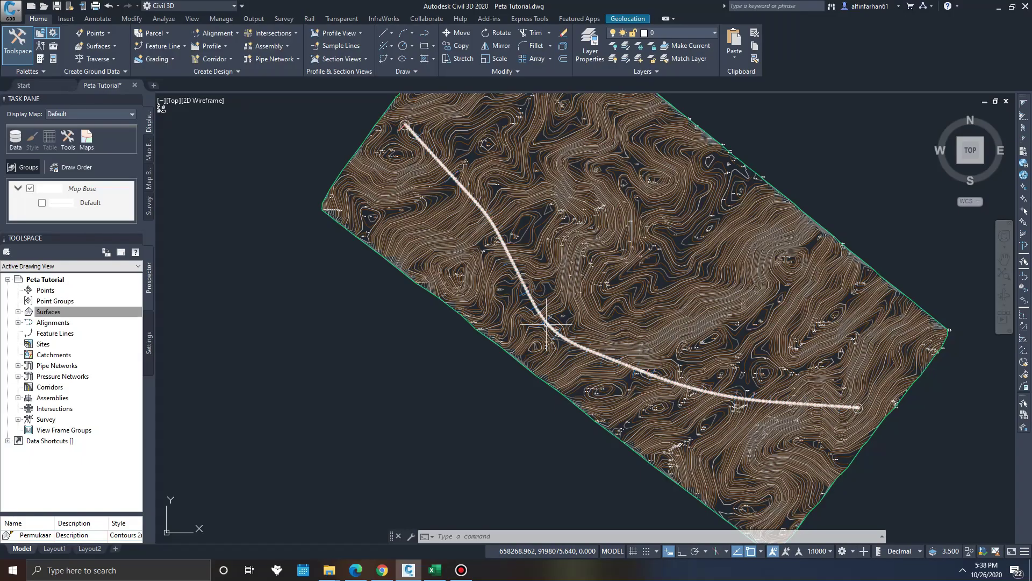
left_click(679, 393)
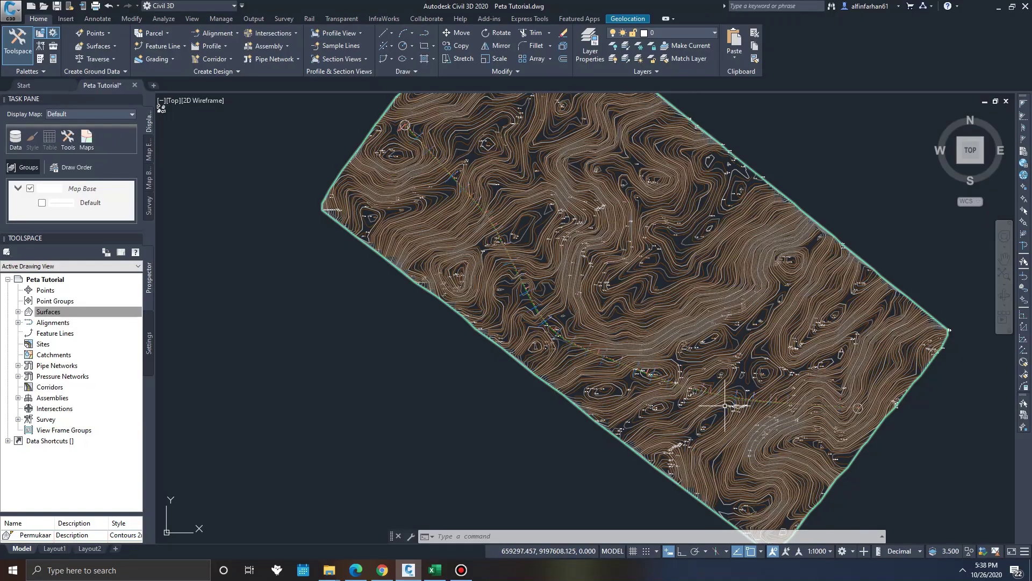
mouse_move(725, 405)
scroll(378, 404, "down", 2)
scroll(472, 321, "up", 2)
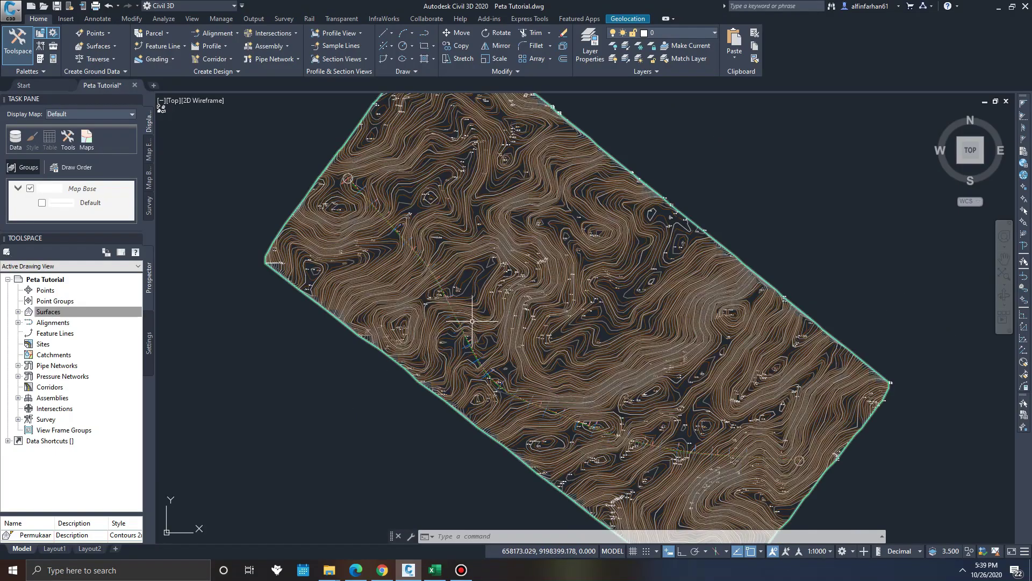
mouse_move(472, 320)
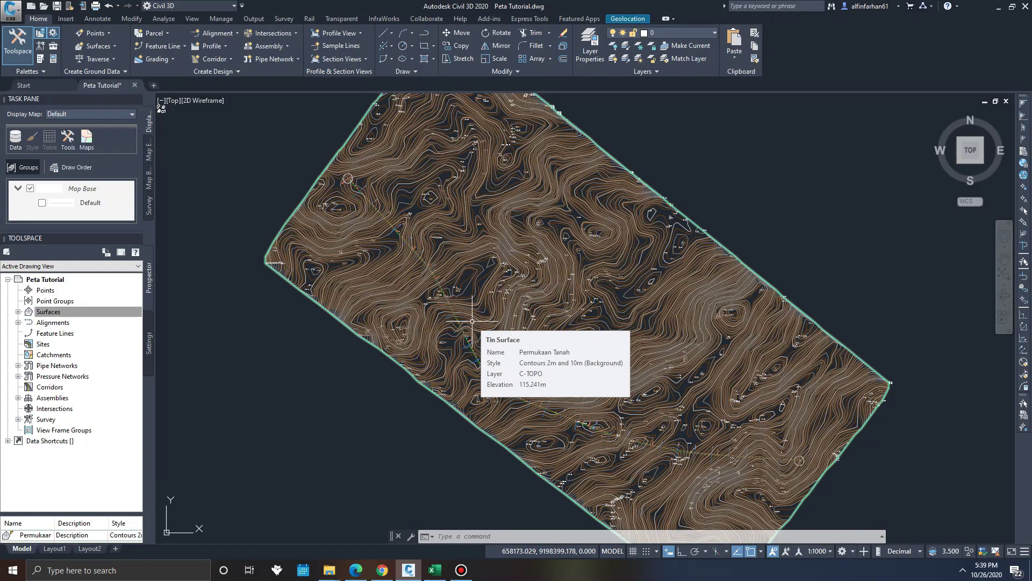